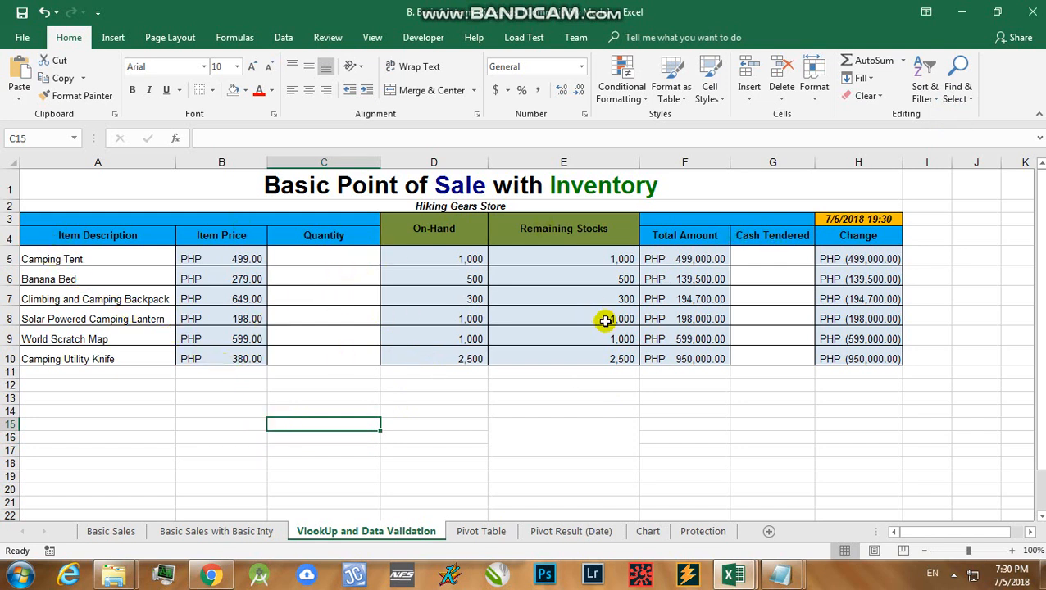
Examine the store subtitle, the item list, and the quantity, stock, total, cash tendered and change columns of the sales table
left_click(466, 205)
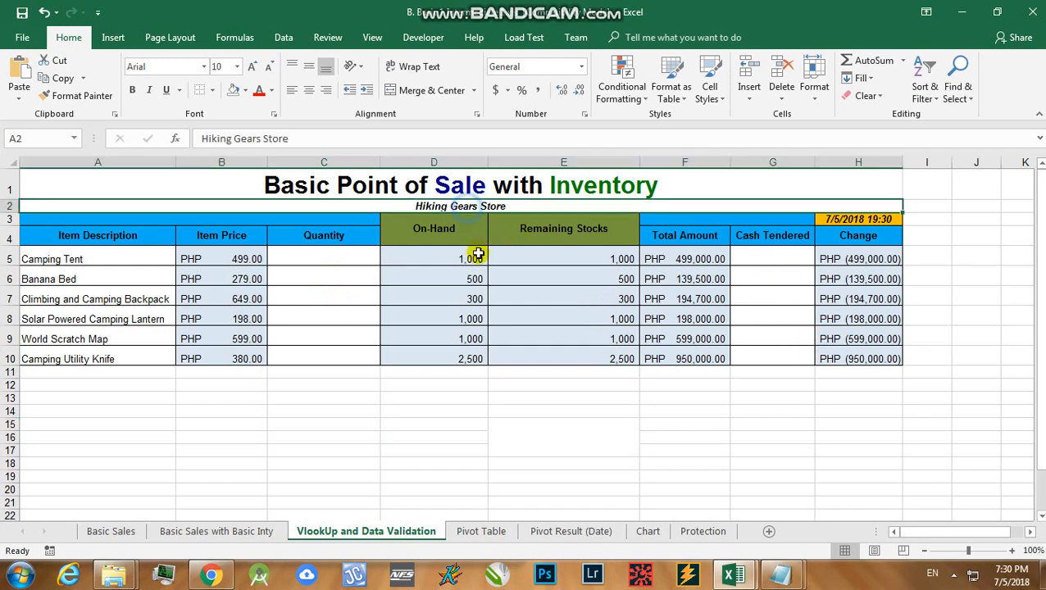
left_click(616, 401)
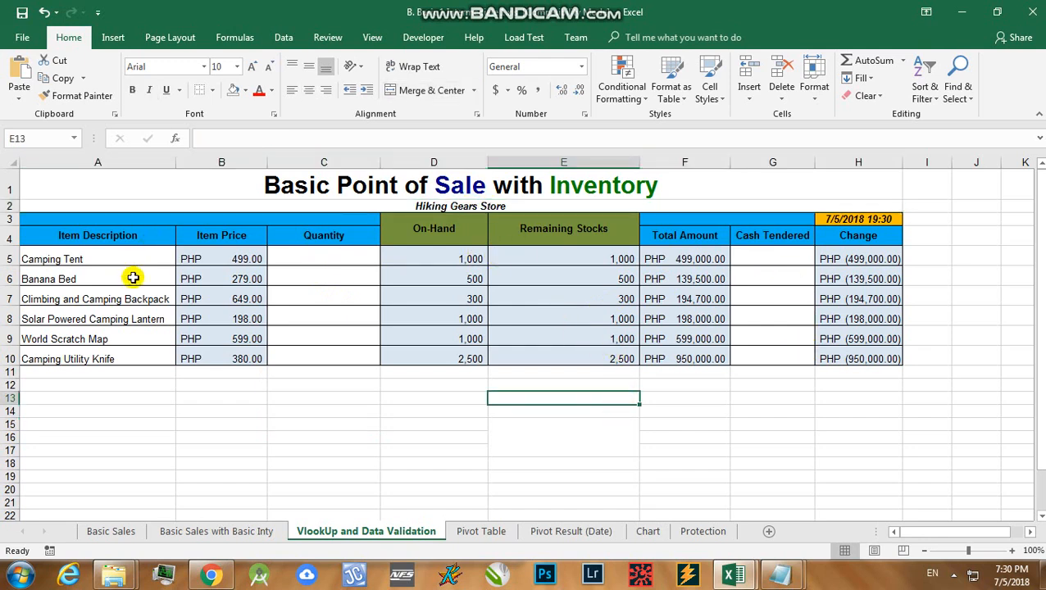
left_click(344, 397)
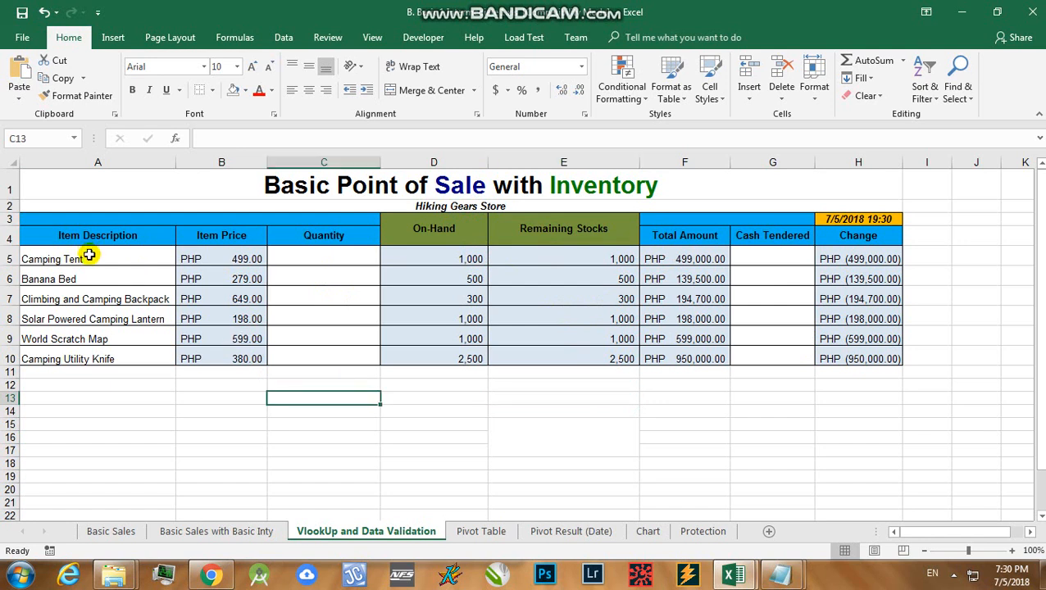
left_click_drag(89, 256, 86, 355)
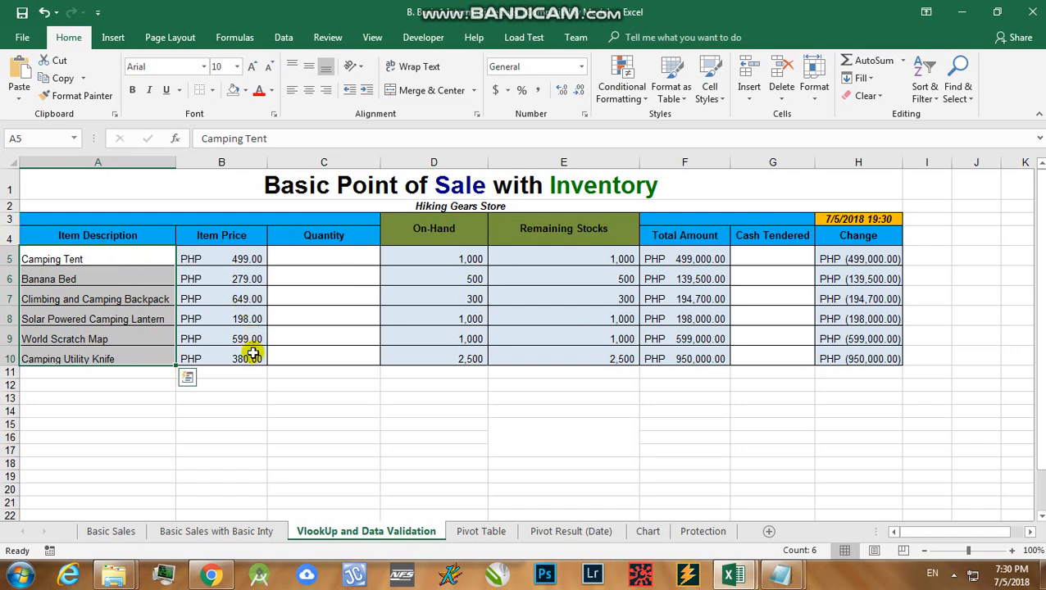
left_click(318, 259)
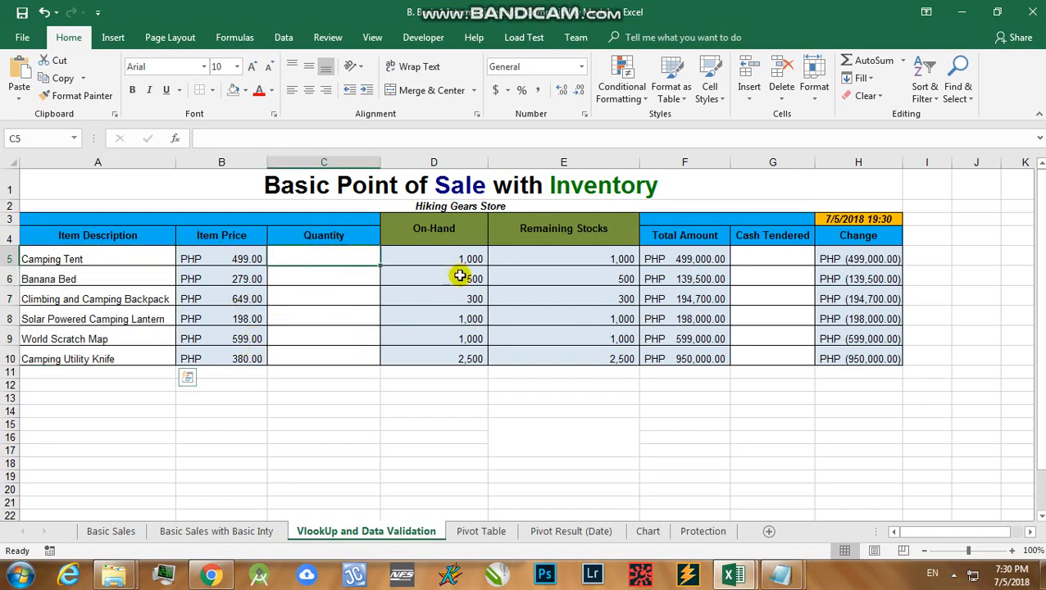
left_click_drag(474, 226, 540, 349)
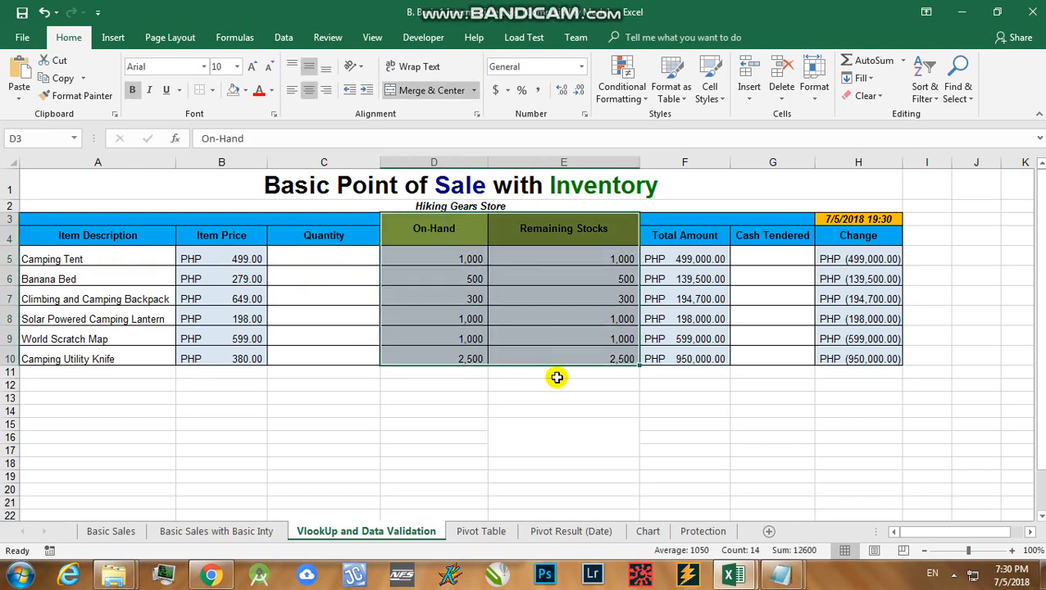
left_click(598, 407)
left_click_drag(697, 237, 693, 373)
left_click(793, 242)
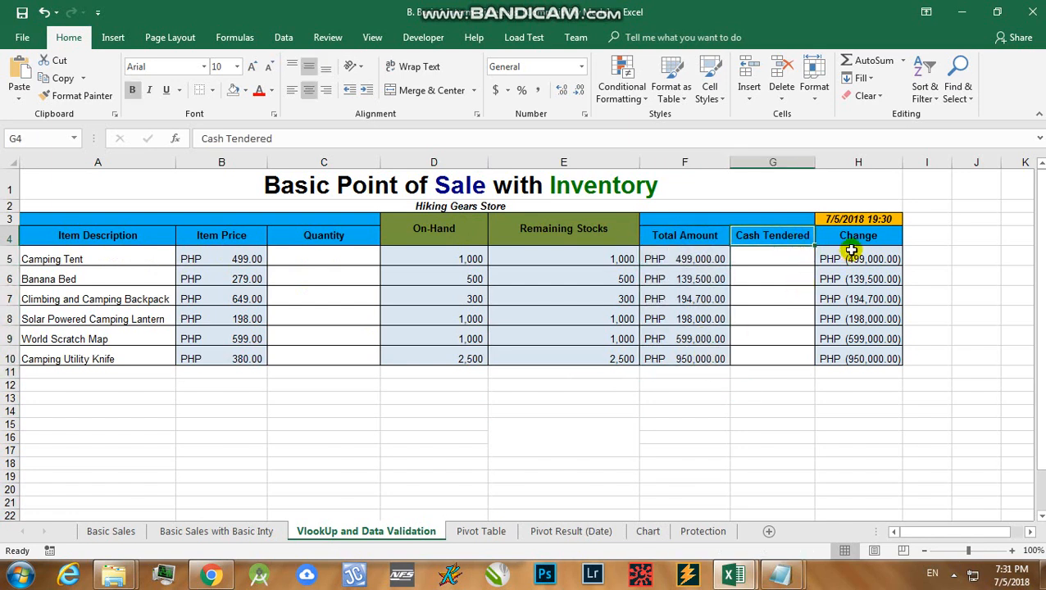
left_click(853, 256)
left_click(778, 370)
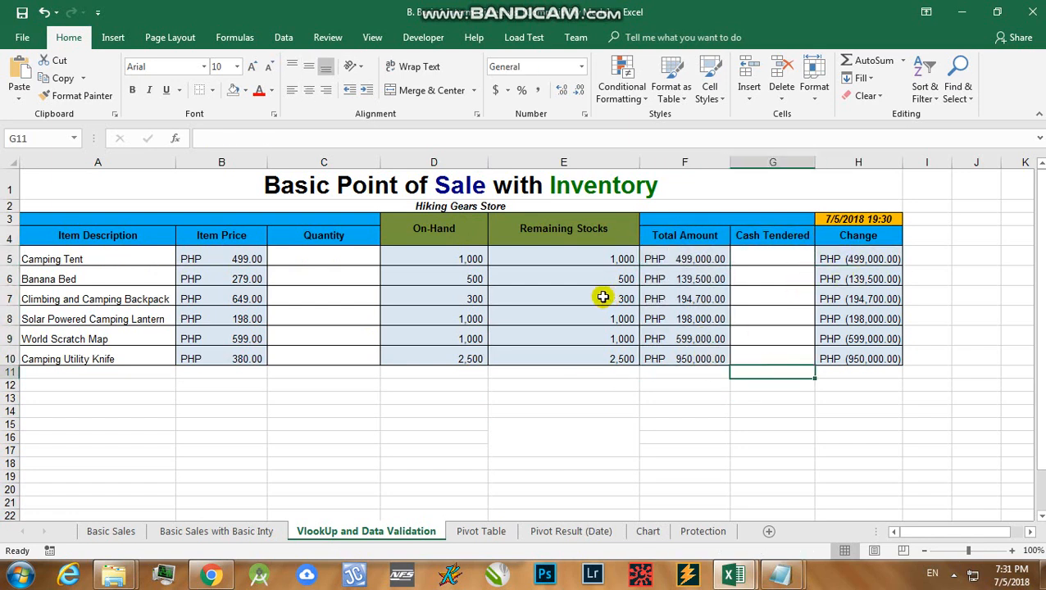
Enter a quantity of 4 for the Camping Tent in cell C5
left_click(318, 258)
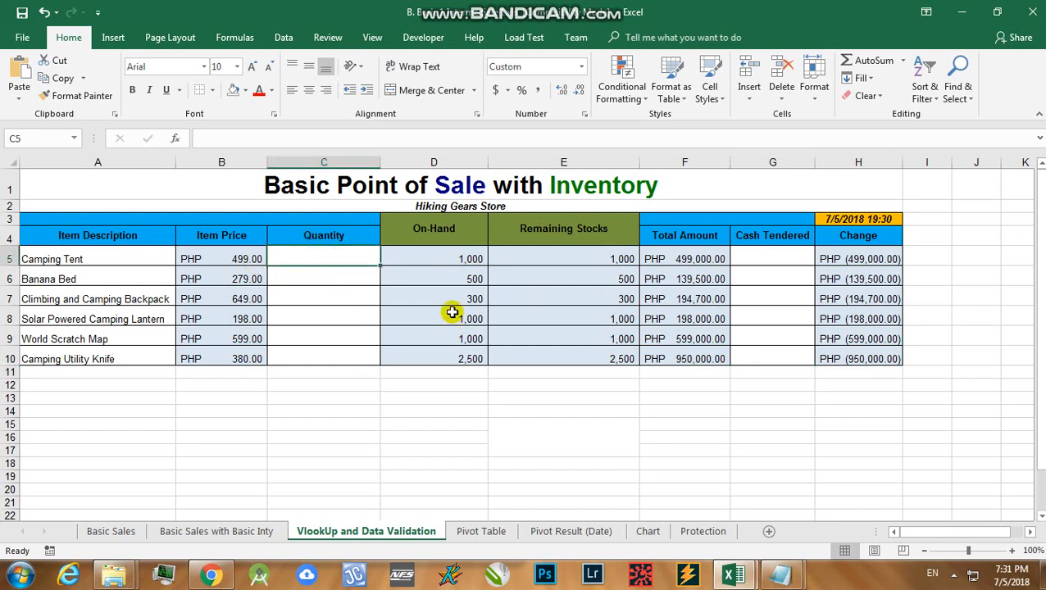
type("4")
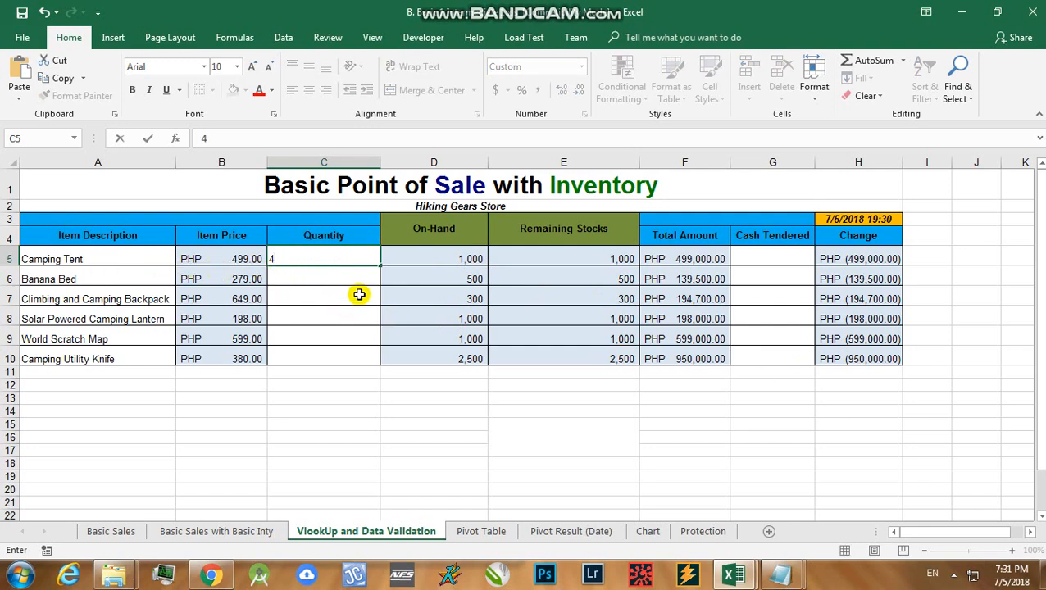
key("Return")
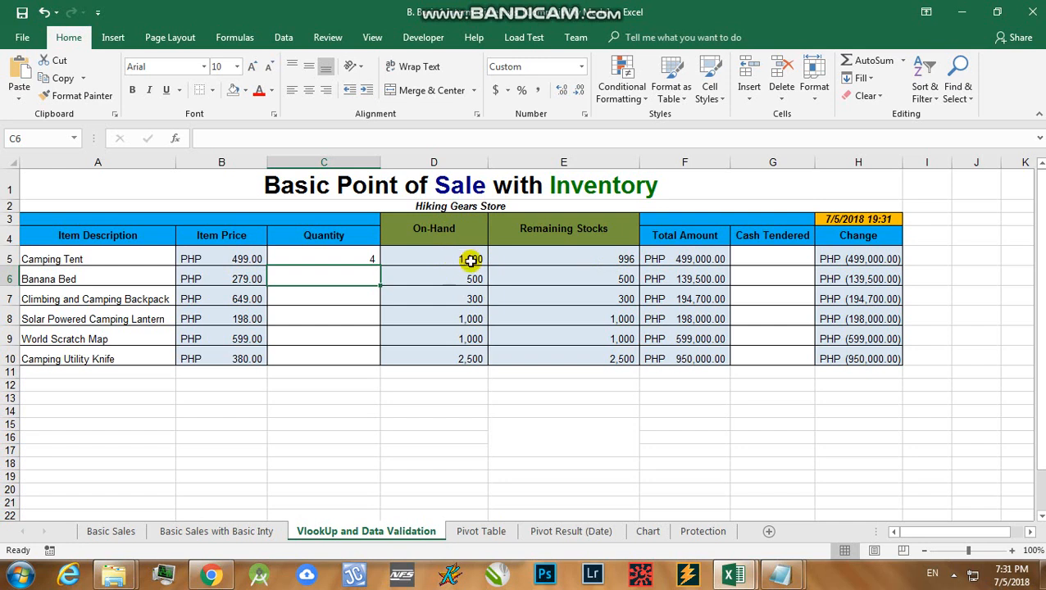
left_click(344, 258)
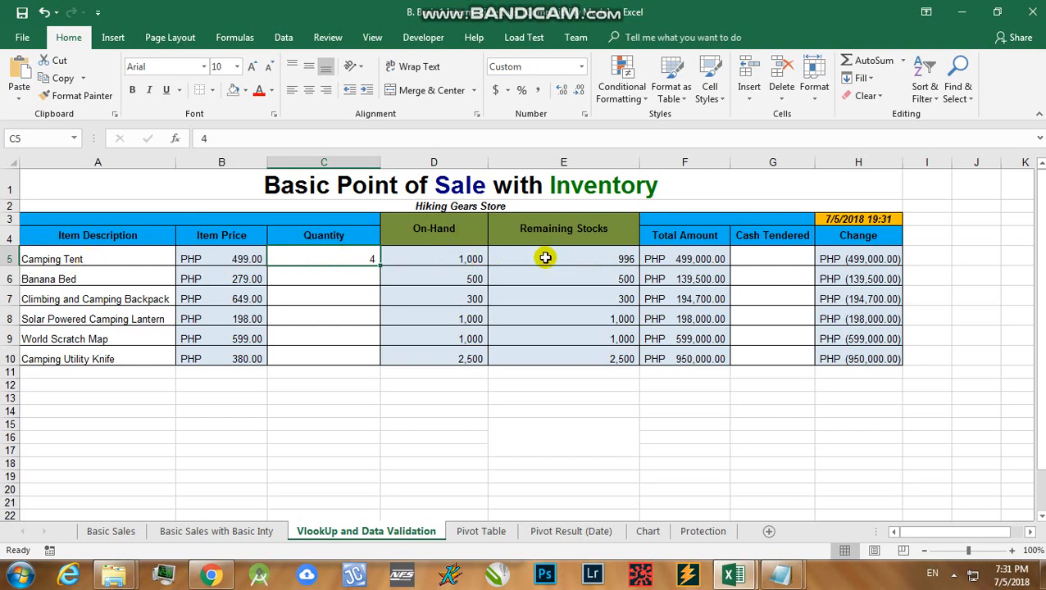
Correct the Camping Tent's Total Amount formula in F5 to multiply price by quantity, =B5*C5
left_click(669, 260)
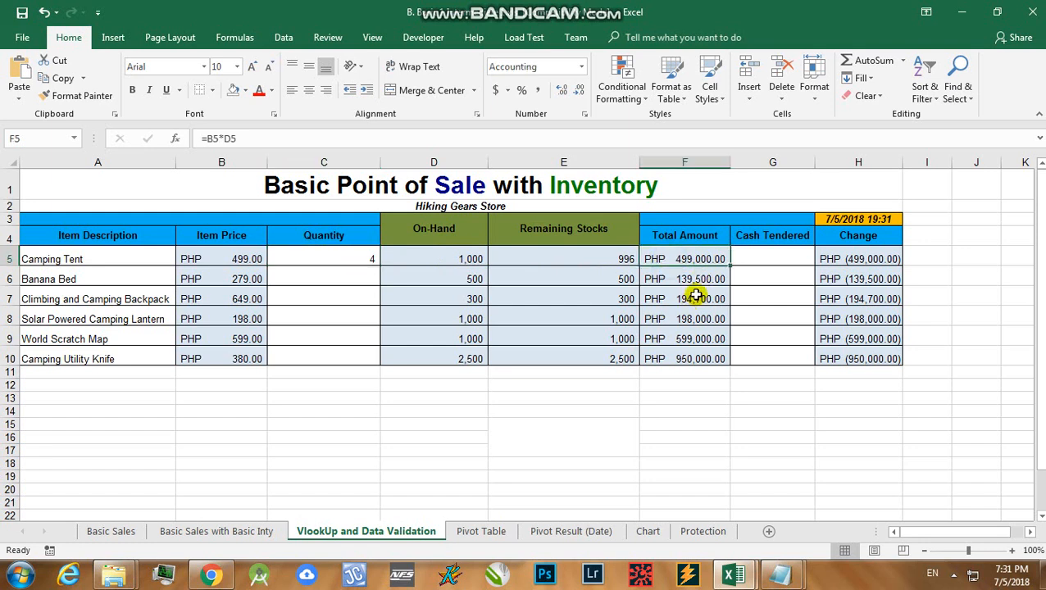
left_click(245, 140)
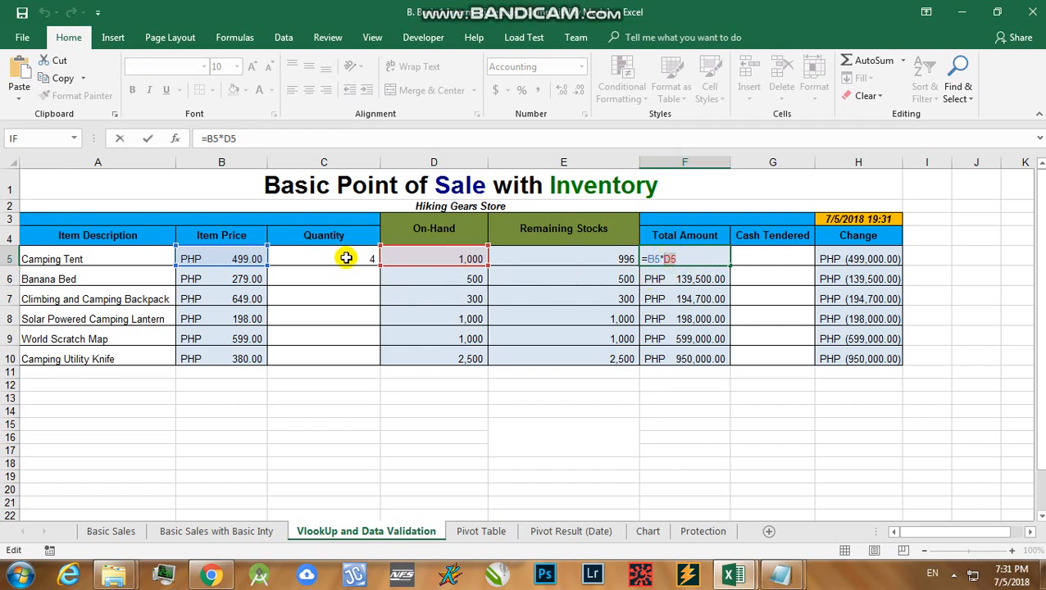
key("BackSpace")
key("BackSpace")
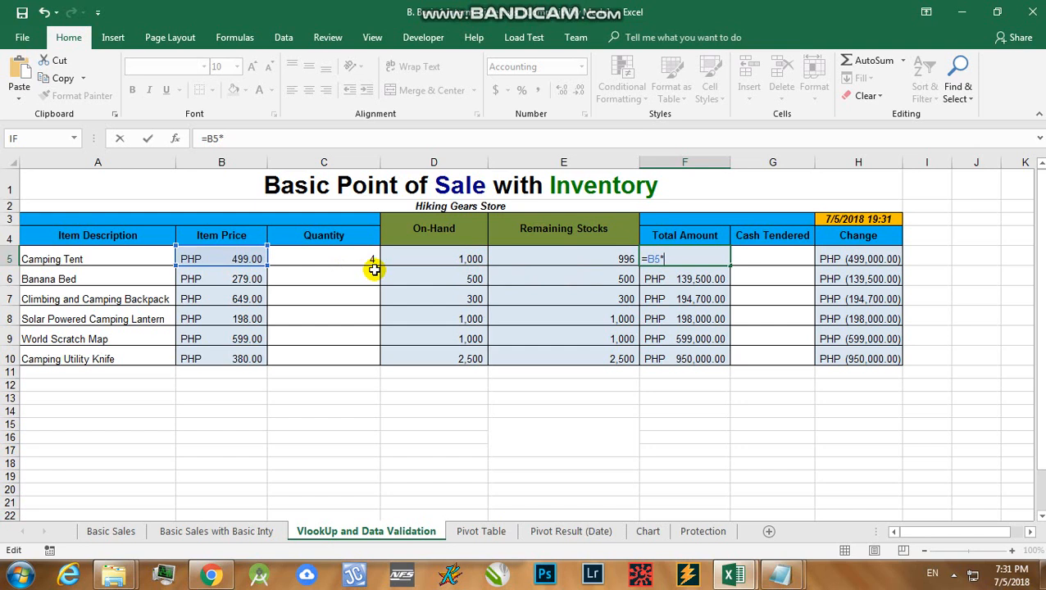
left_click(368, 257)
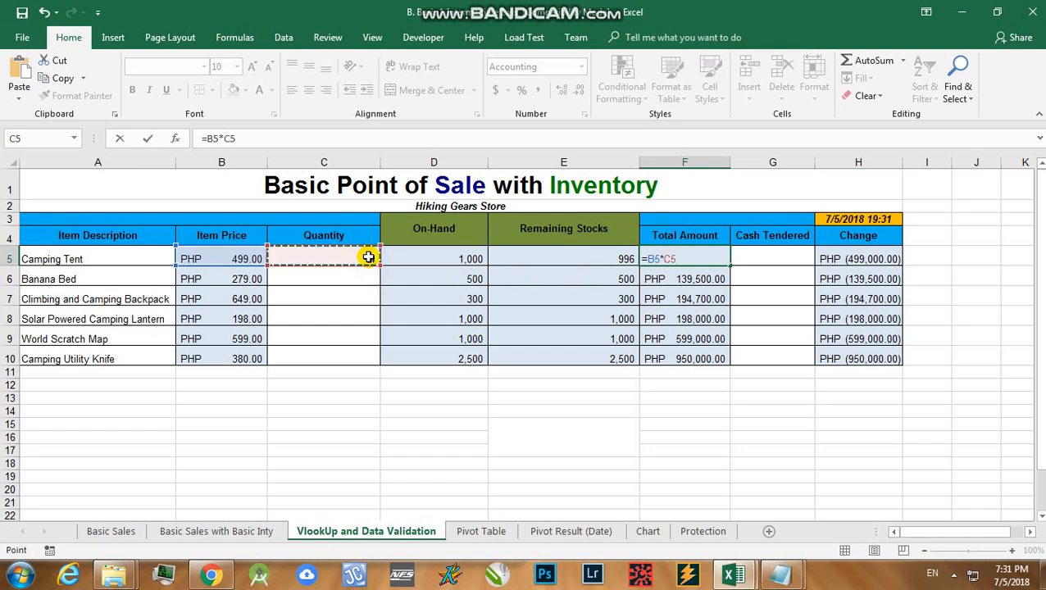
key("Return")
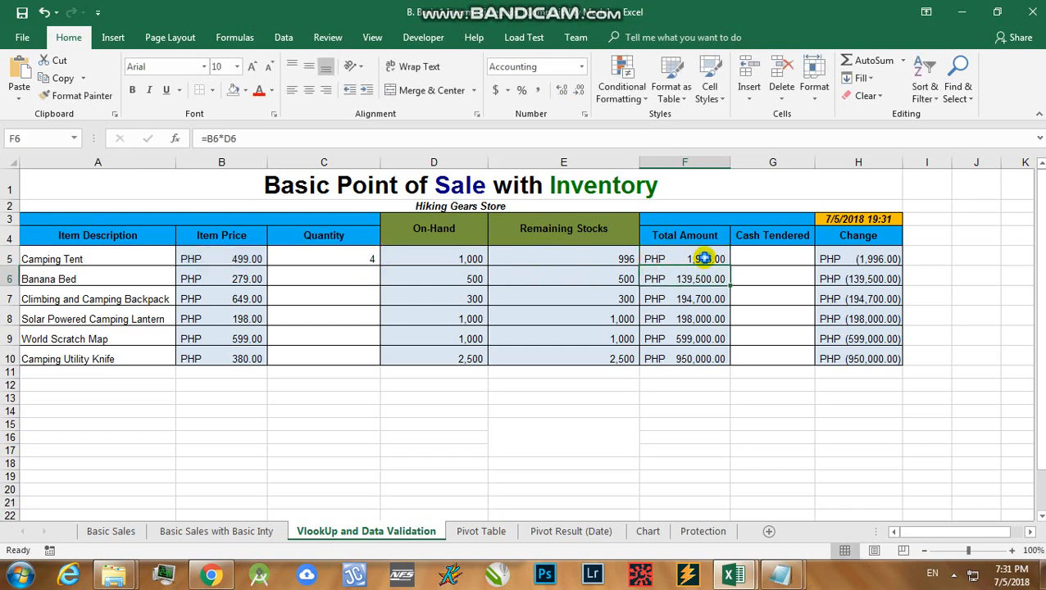
Fill the corrected Total Amount formula from F5 down through F10 for the remaining items
left_click(704, 258)
left_click_drag(728, 265, 735, 361)
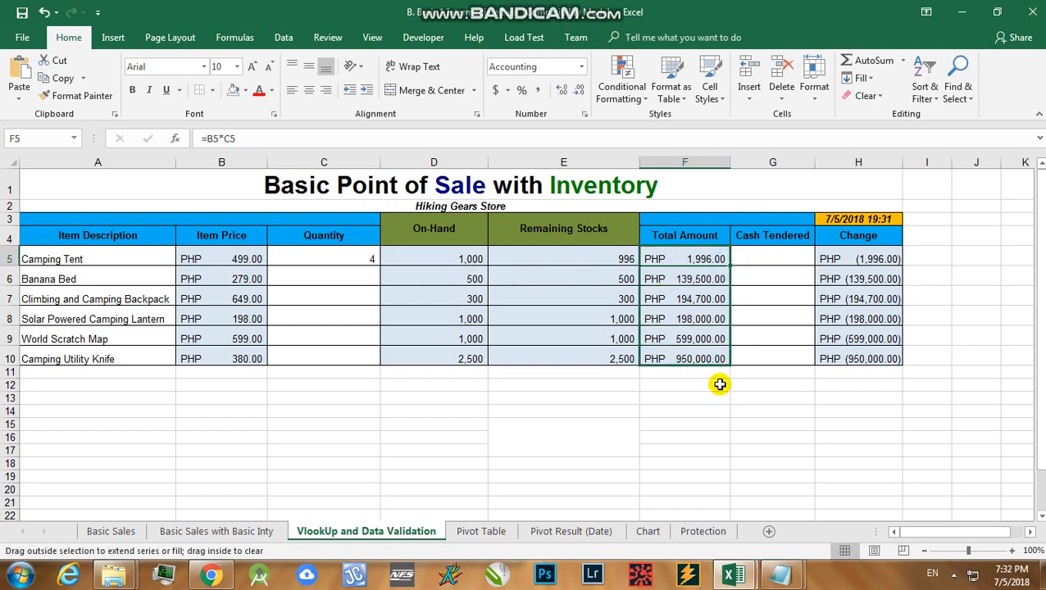
left_click(704, 259)
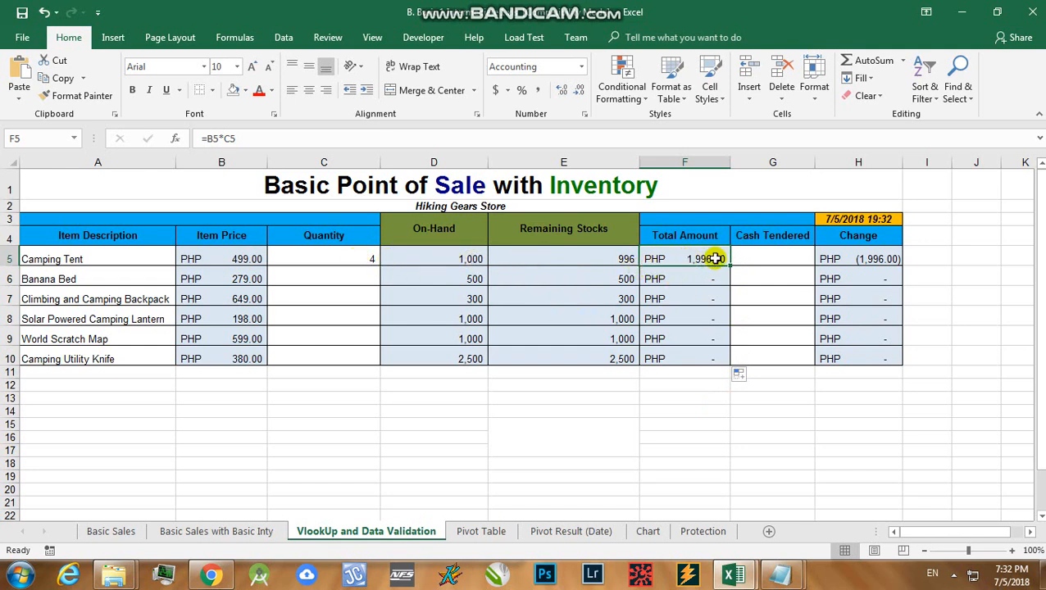
Enter 2000 as the cash tendered for the Camping Tent in G5 and check its Change formula
left_click(770, 259)
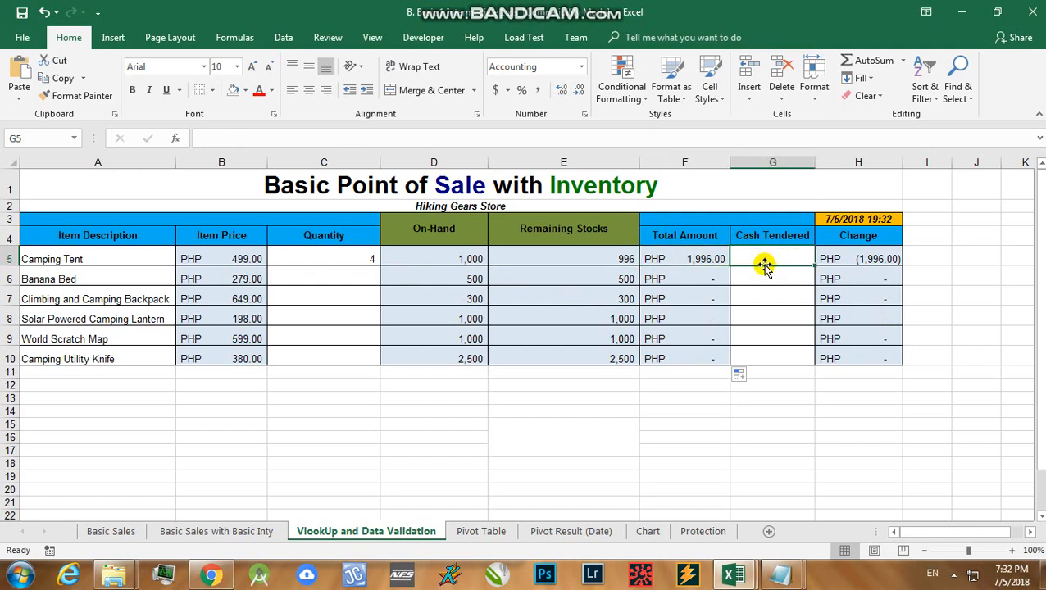
type("2000")
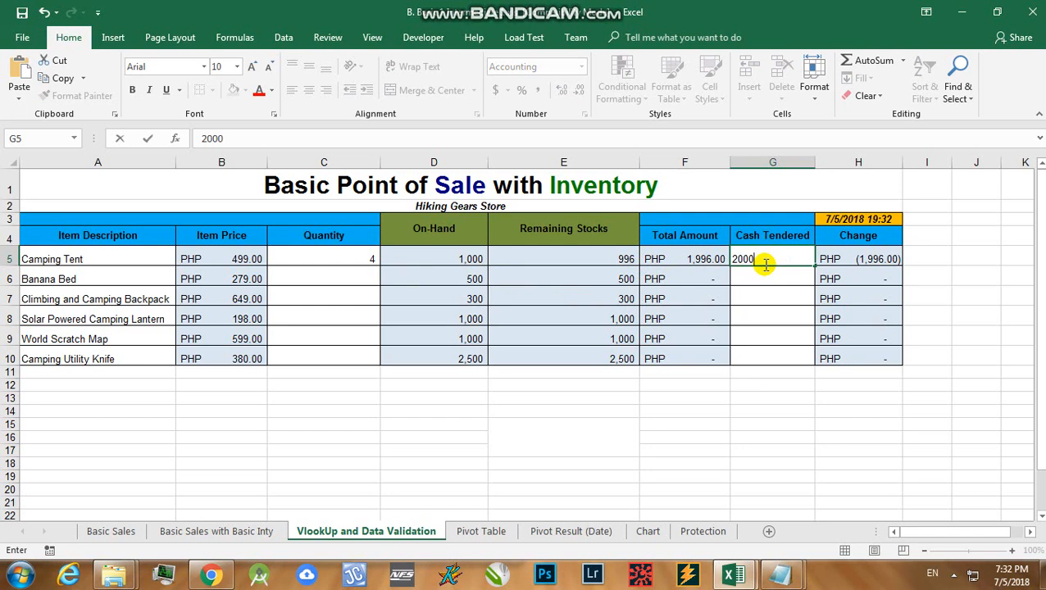
key("Return")
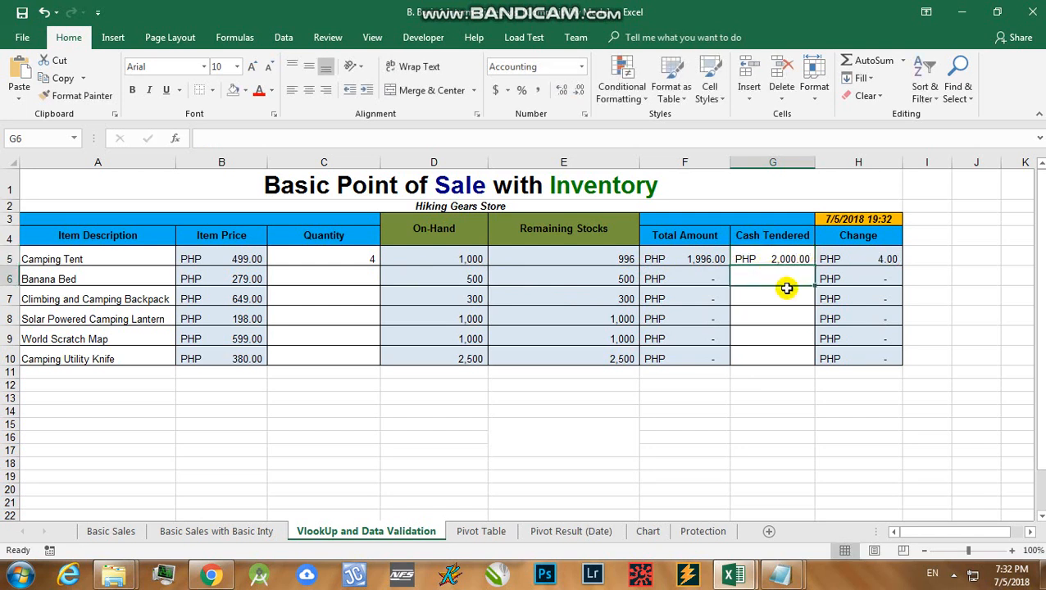
left_click(867, 259)
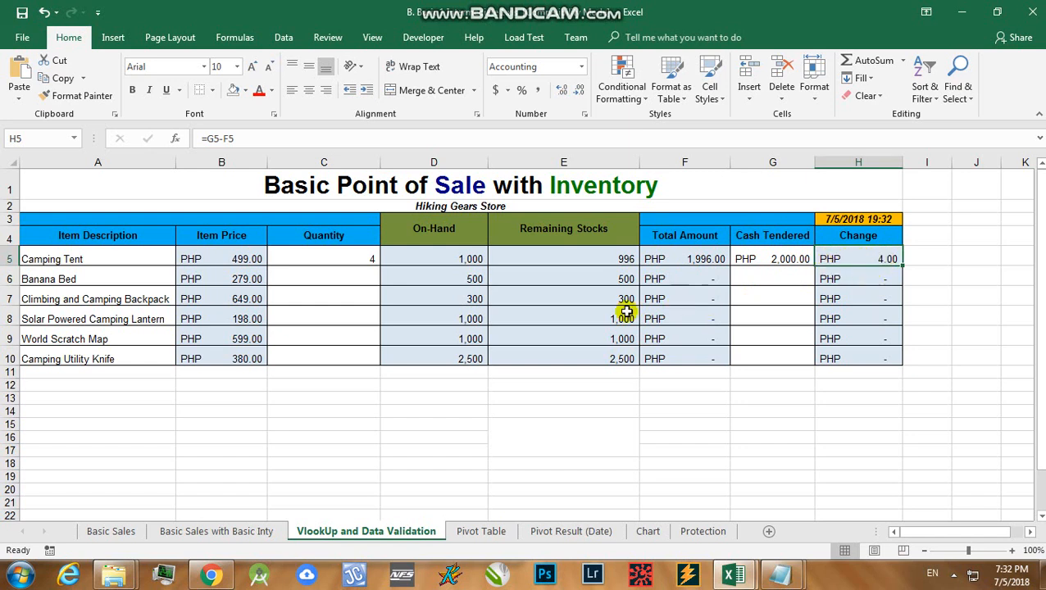
left_click(440, 400)
left_click(307, 413)
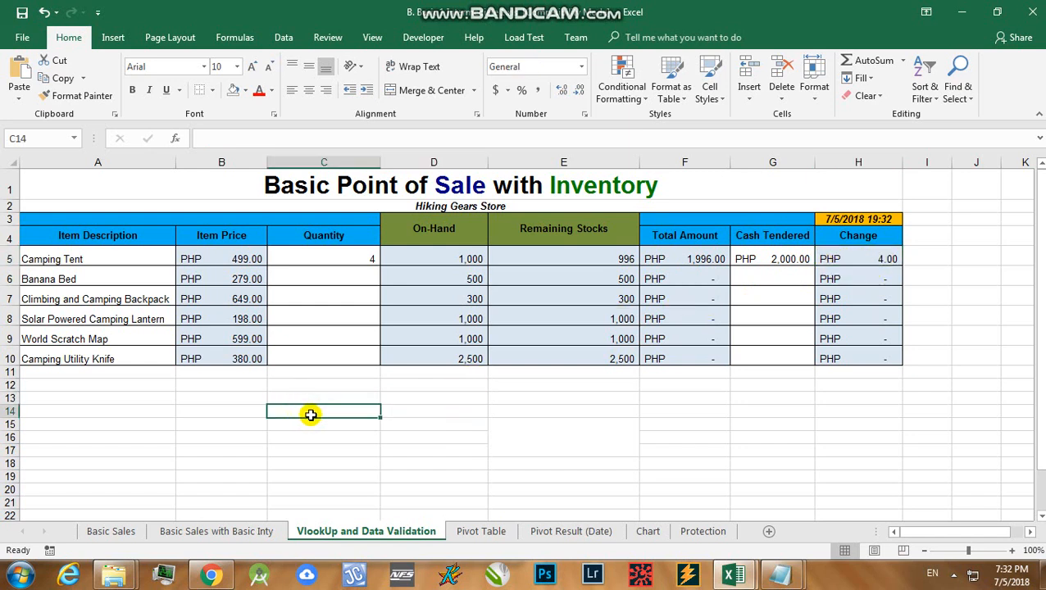
left_click(440, 422)
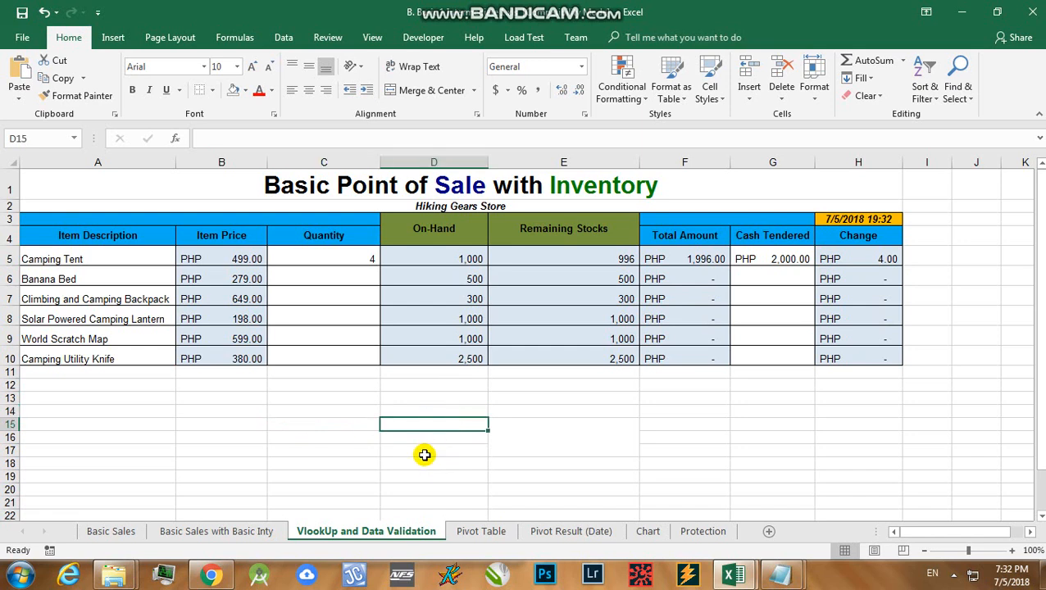
left_click(306, 408)
left_click(309, 400)
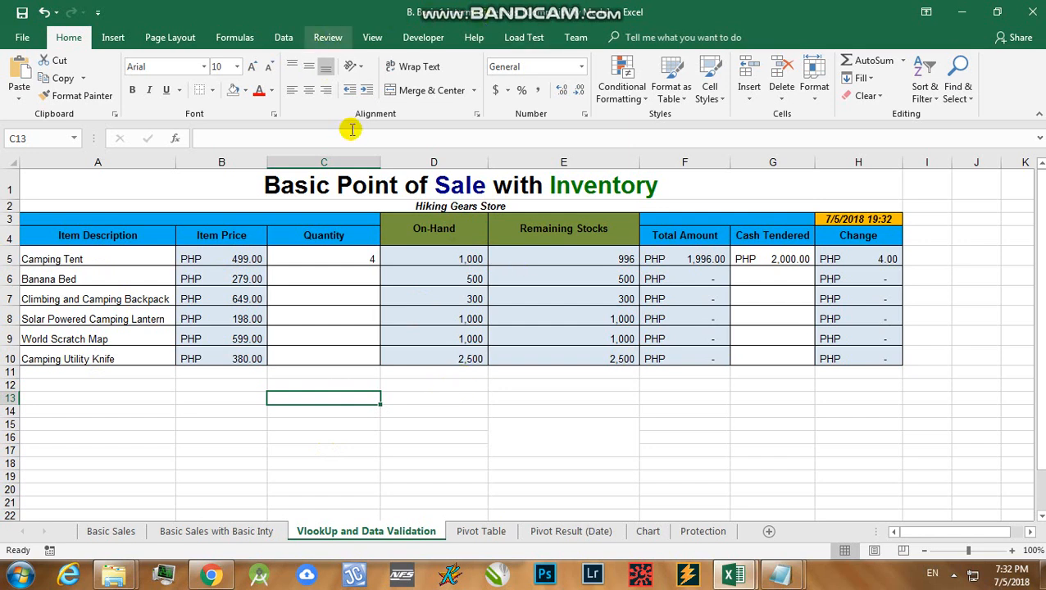
left_click(284, 37)
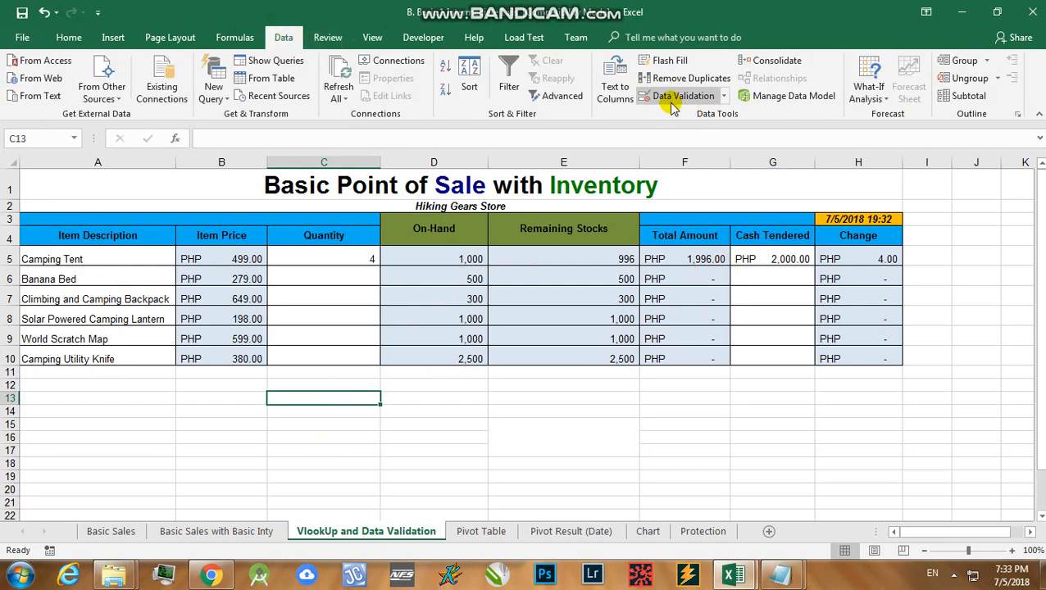
left_click(531, 421)
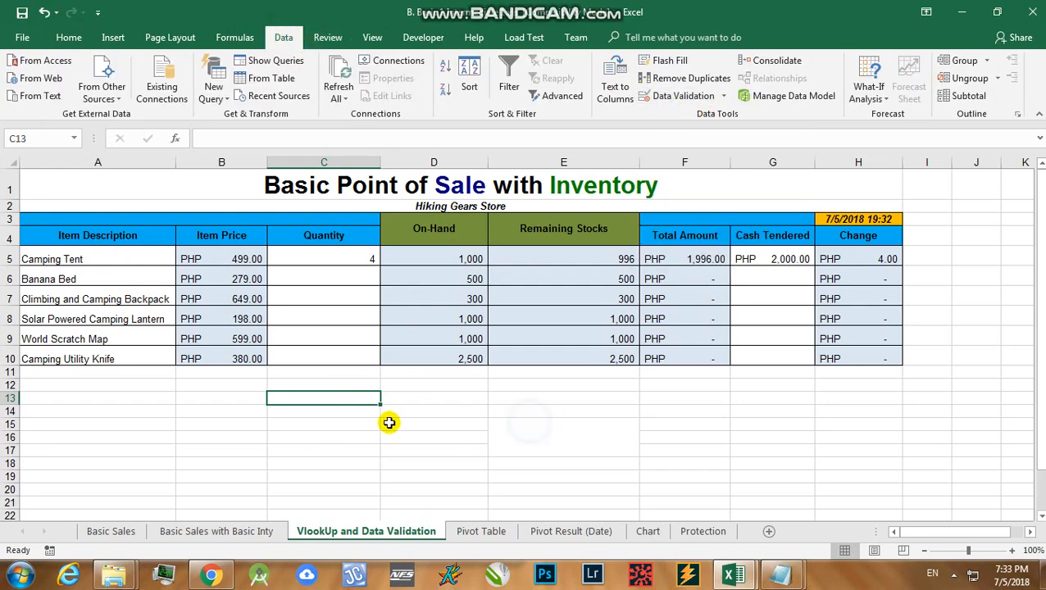
left_click(341, 399)
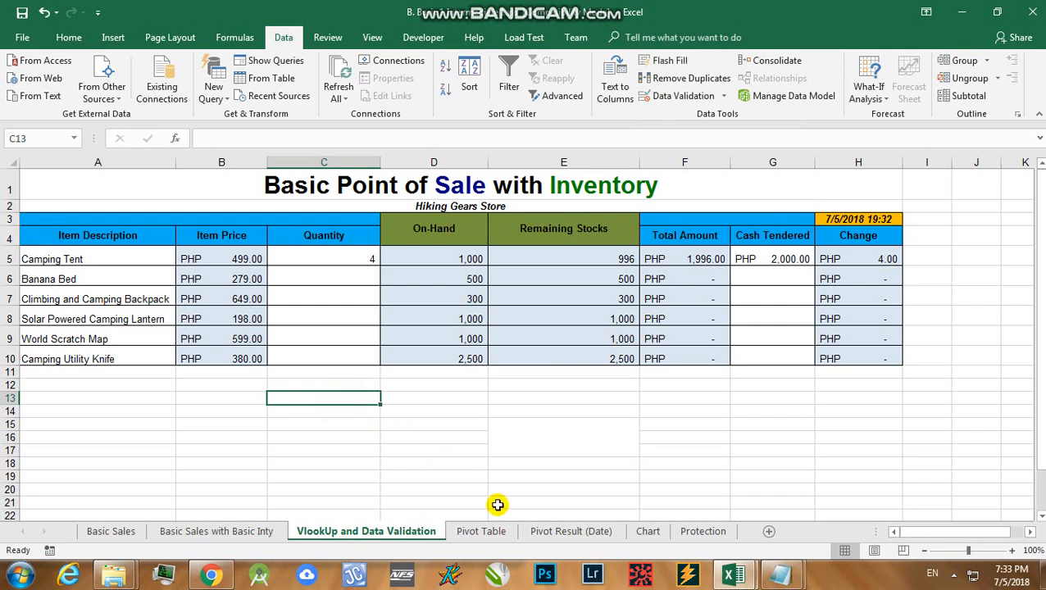
Enter the heading CUSTOM VIEW in cell C14 below the sales table
key("Down")
key("Left")
key("Left")
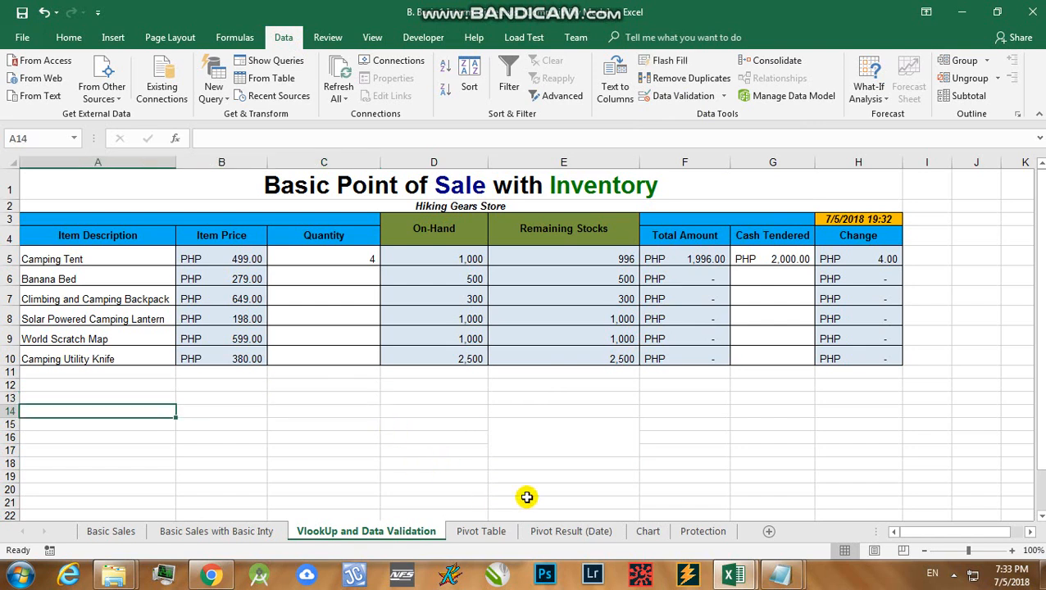
key("Right")
key("Right")
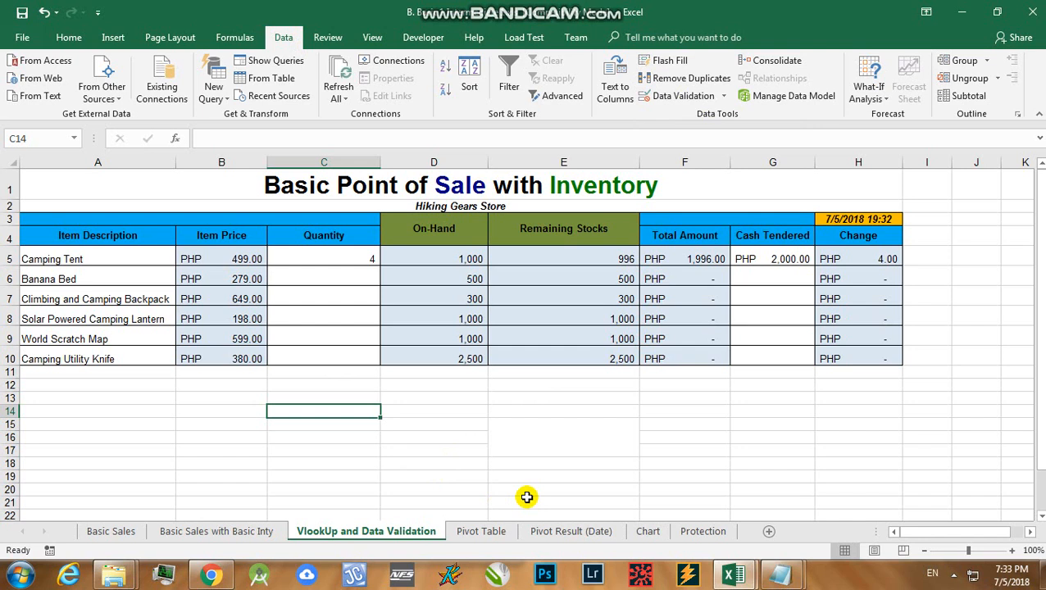
type("c")
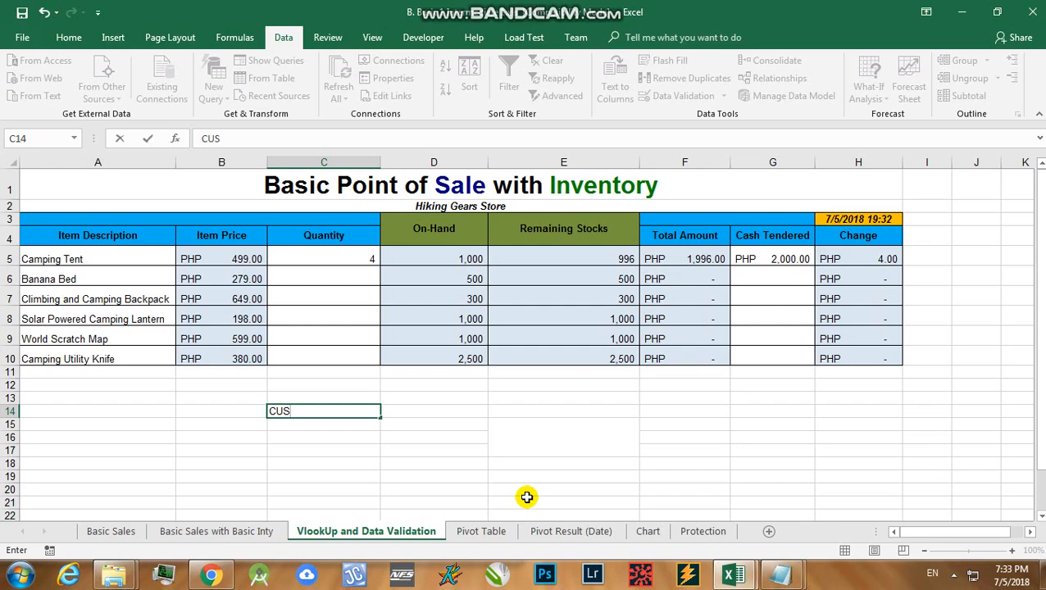
key("Return")
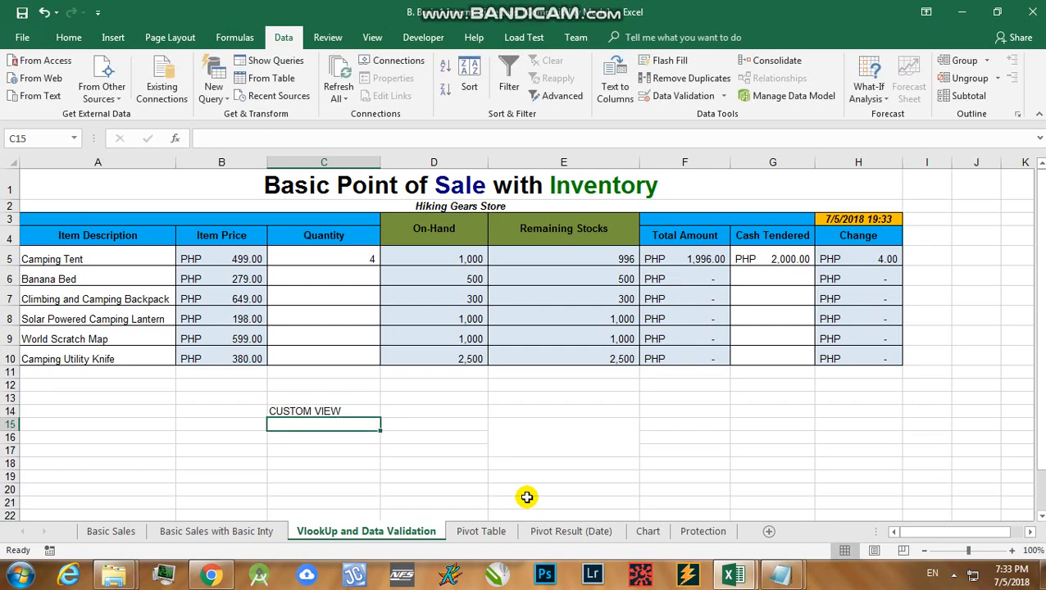
left_click(351, 411)
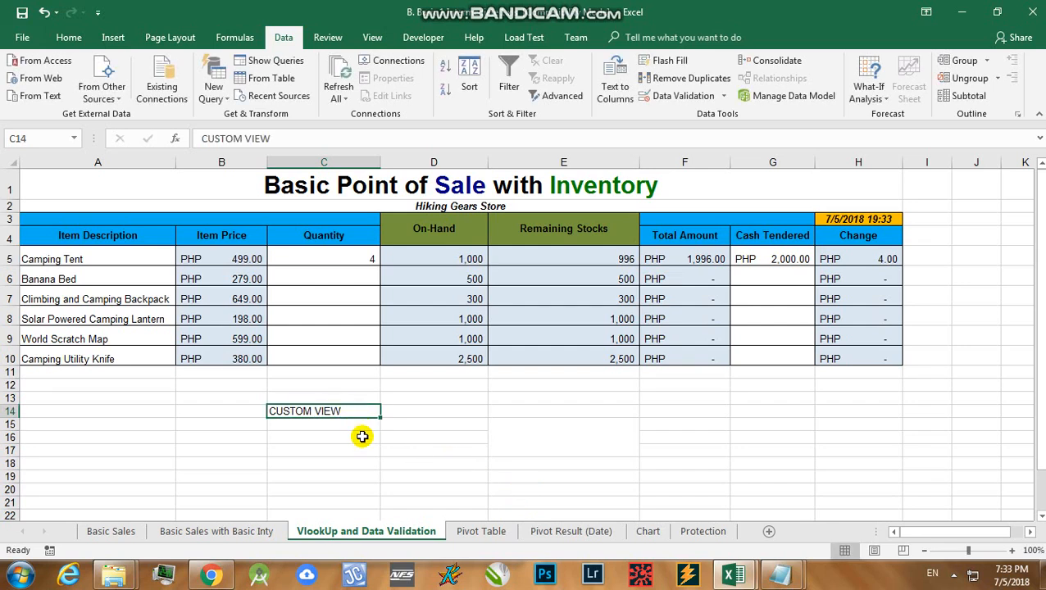
left_click(361, 426)
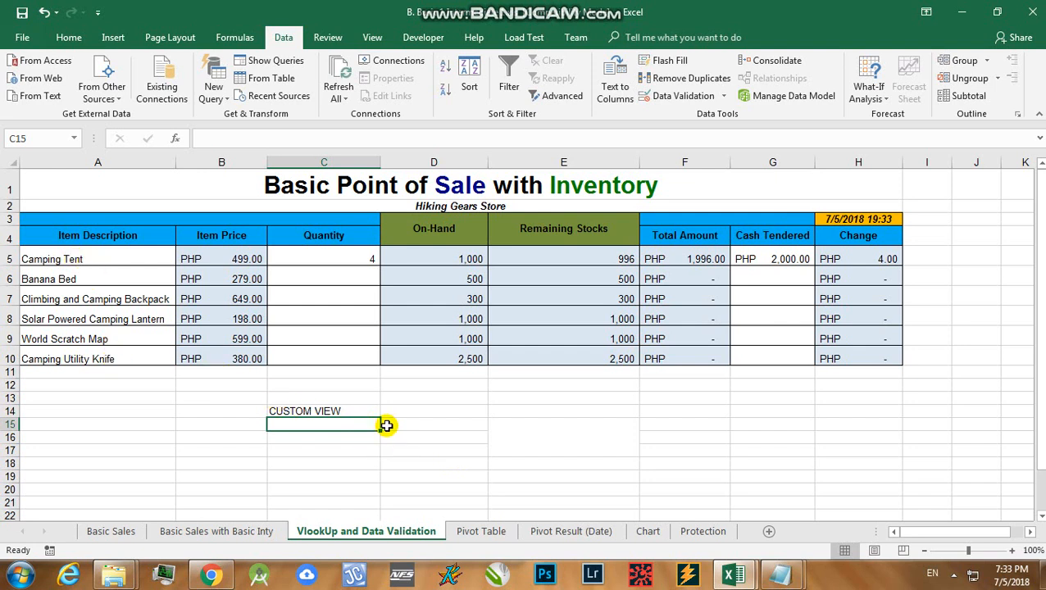
Add list data validation to cell C15 using the item descriptions in =$A$5:$A$10 as the source
left_click(340, 450)
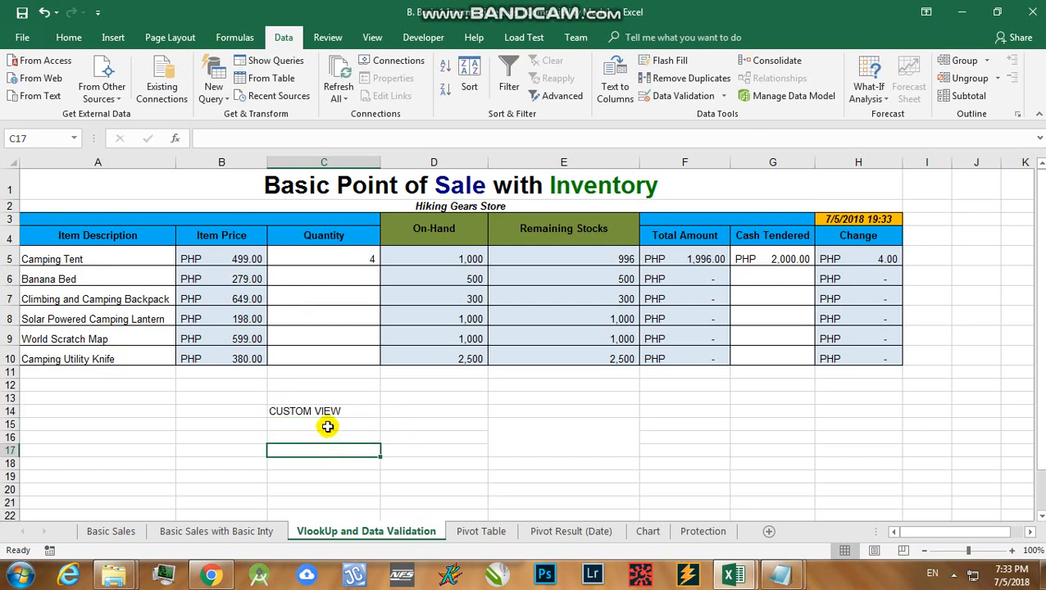
left_click(327, 427)
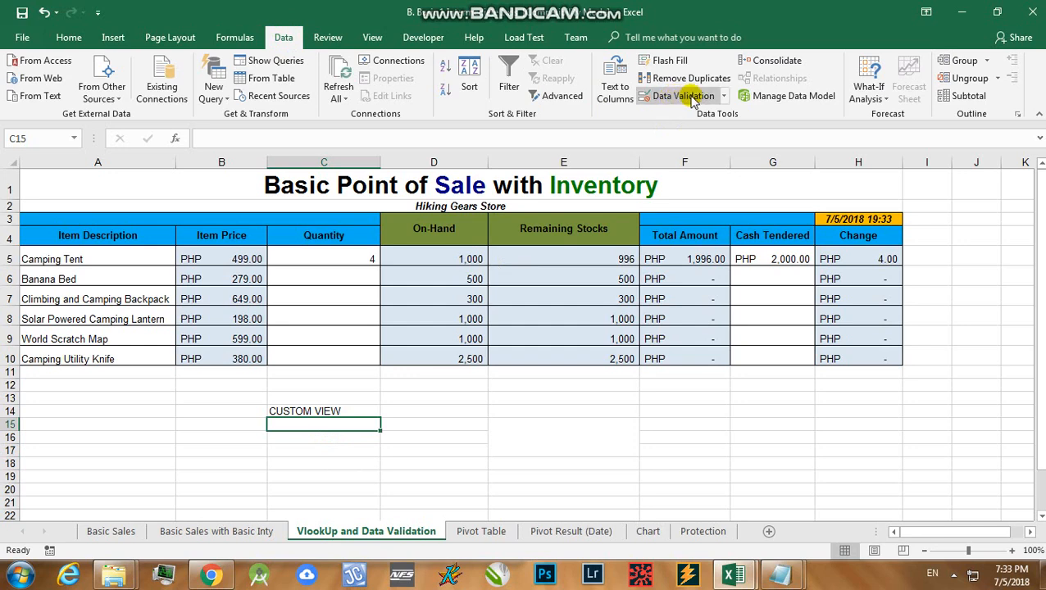
left_click(724, 96)
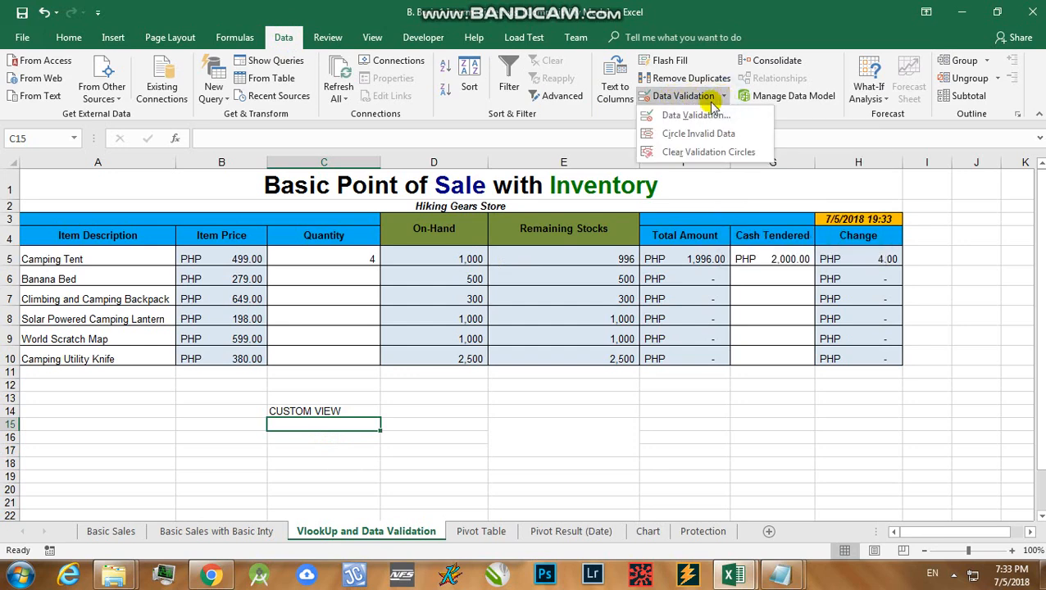
left_click(695, 101)
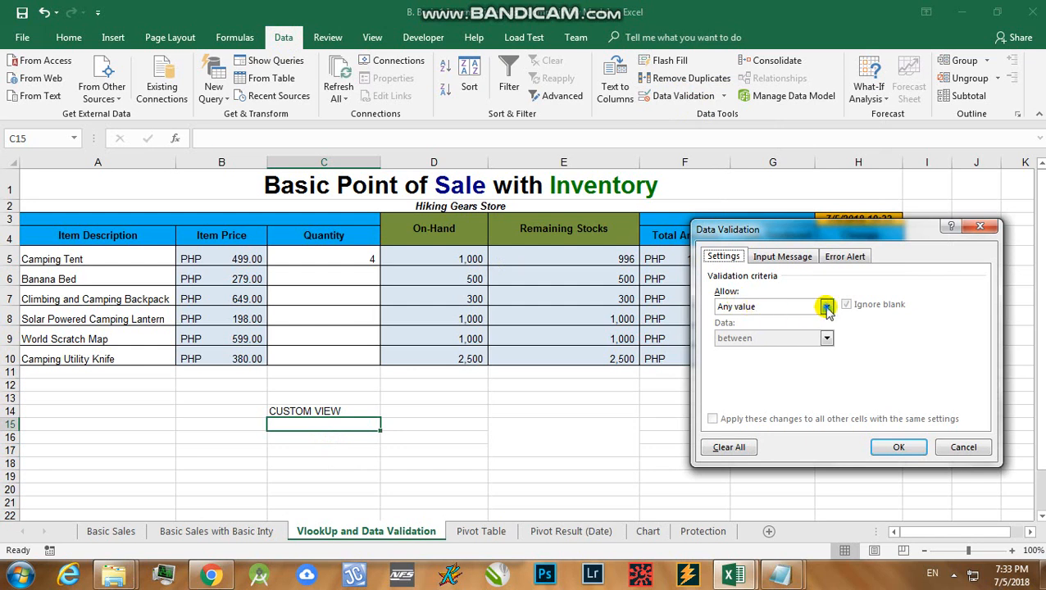
left_click(826, 308)
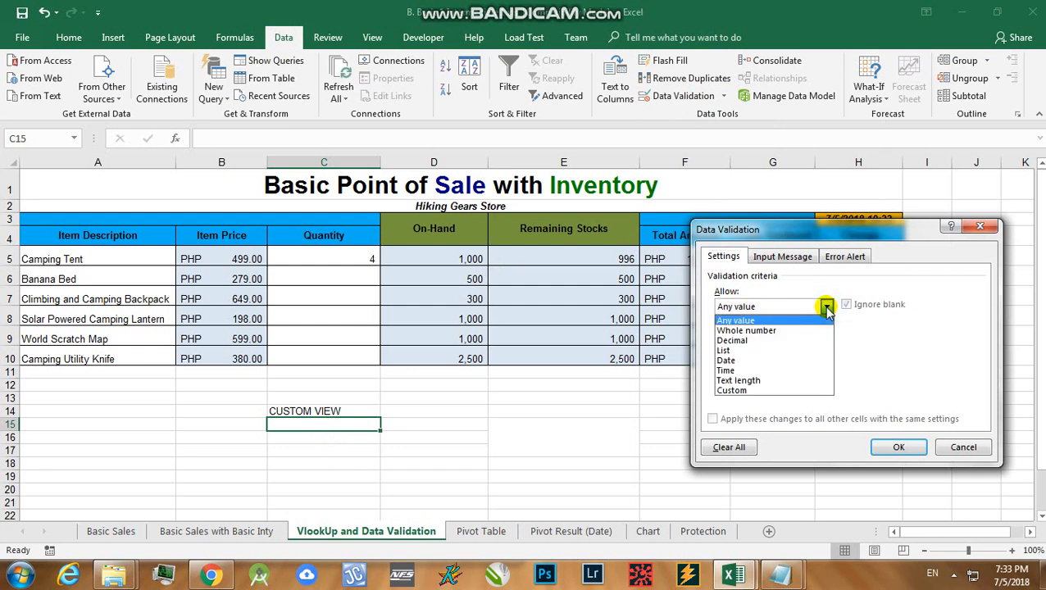
left_click(747, 351)
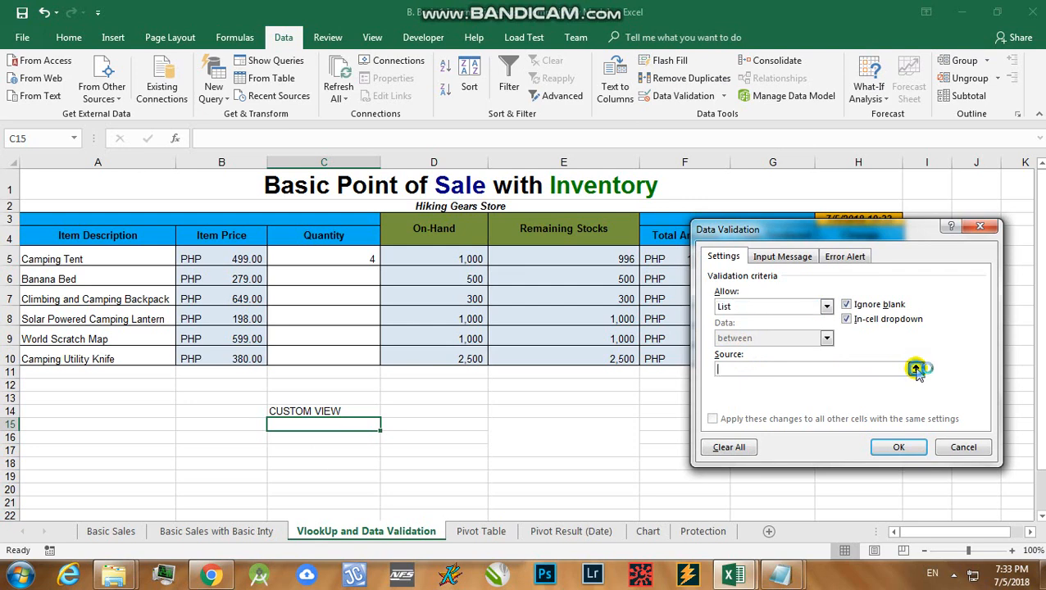
left_click(916, 369)
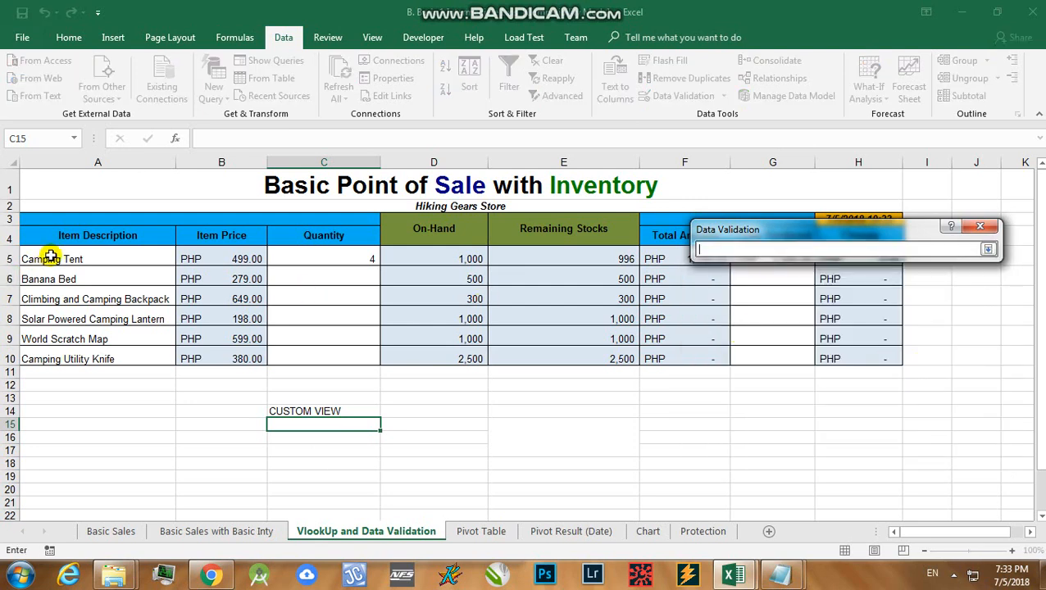
left_click_drag(51, 256, 54, 352)
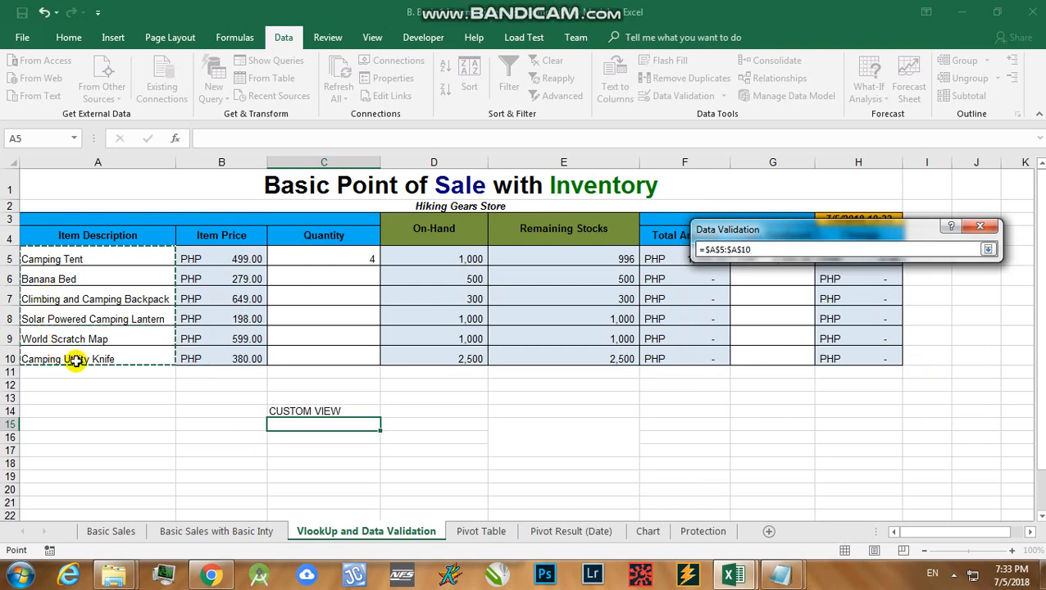
key("Return")
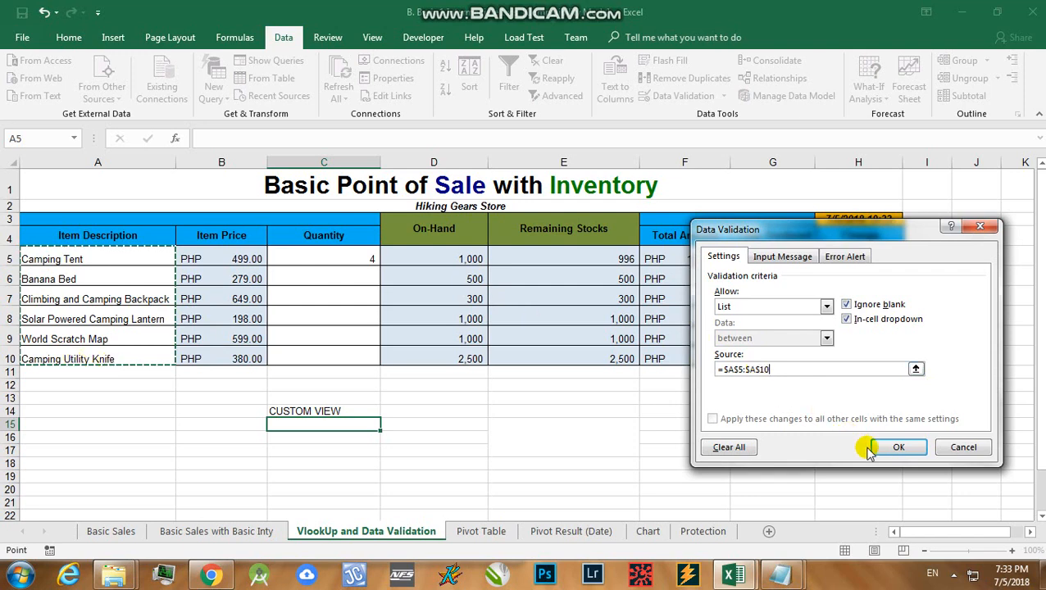
left_click(898, 445)
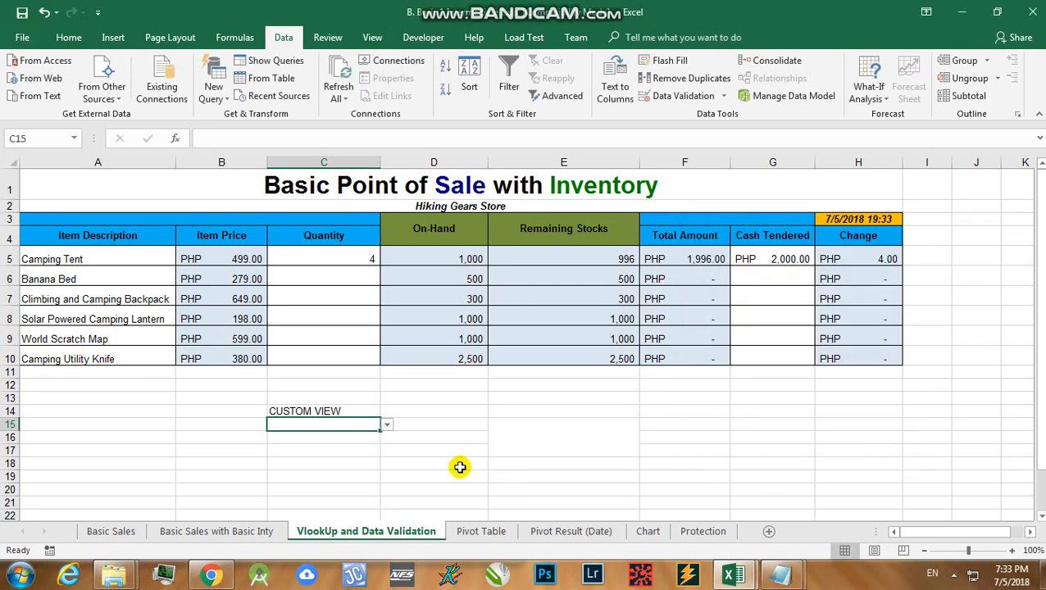
Test the dropdown in C15 by choosing Climbing and Camping Backpack and then Camping Utility Knife
left_click(385, 425)
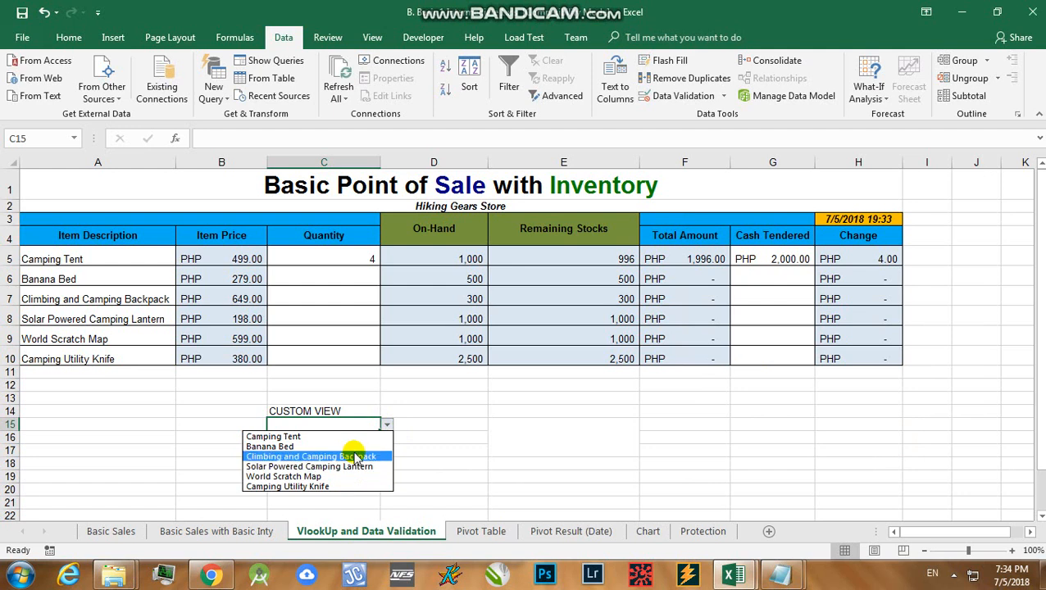
left_click(354, 456)
left_click(386, 426)
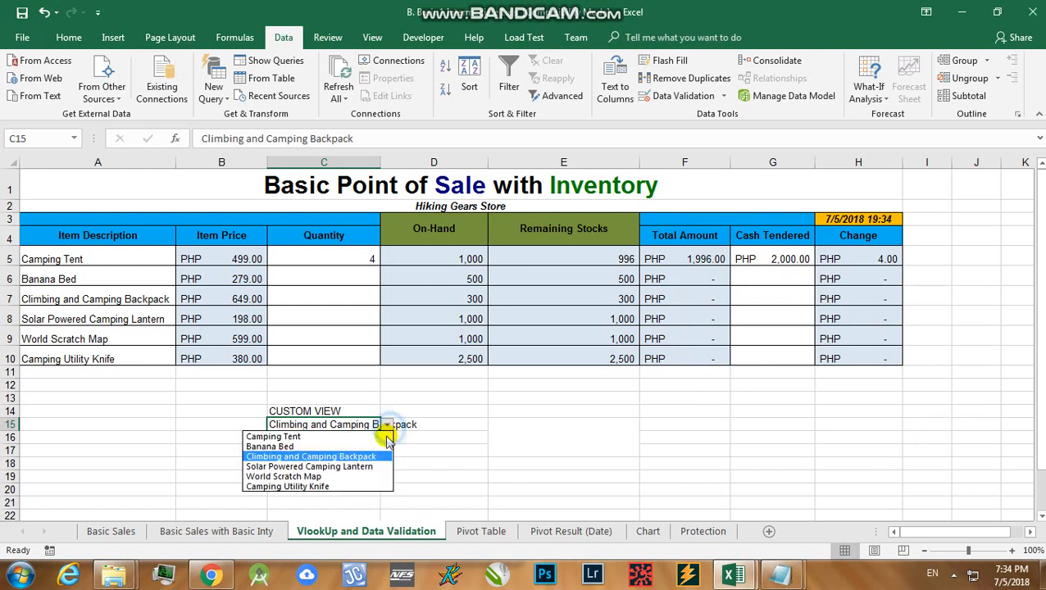
left_click(377, 486)
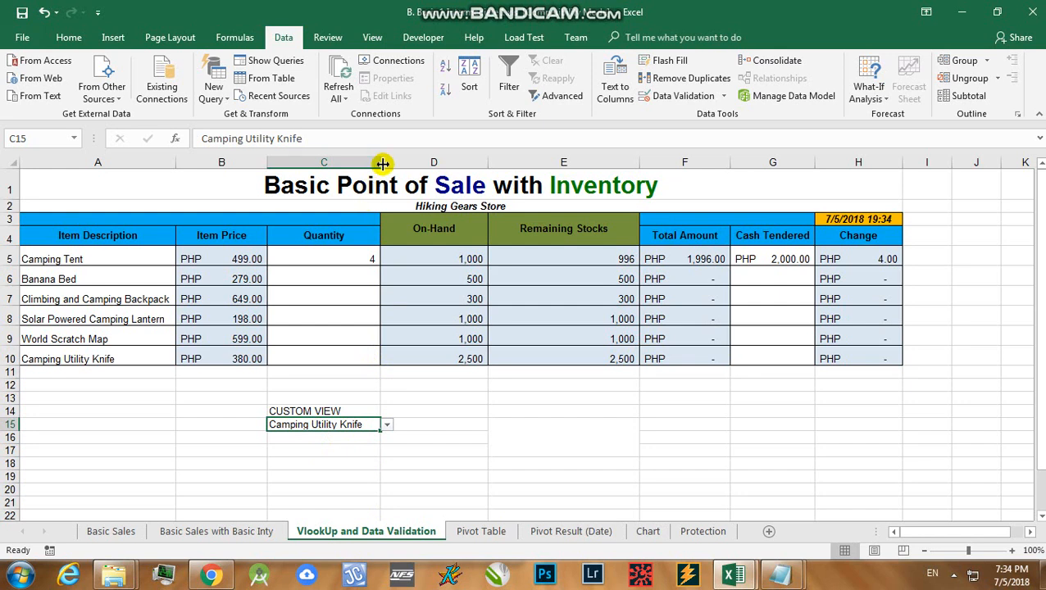
Narrow column C slightly and choose Solar Powered Camping Lantern from the C15 dropdown
left_click_drag(382, 163, 368, 164)
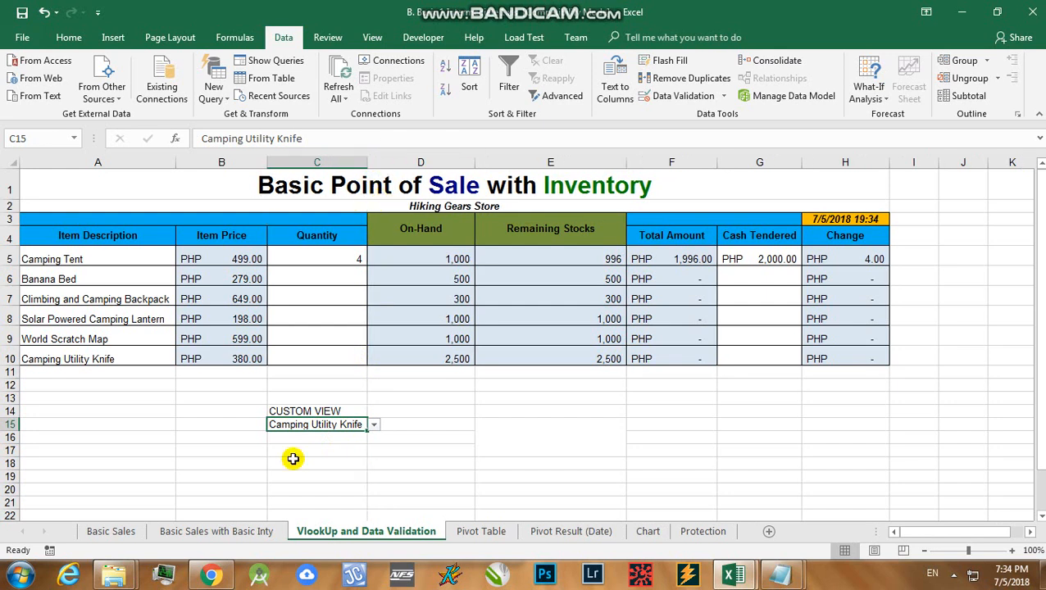
left_click(373, 424)
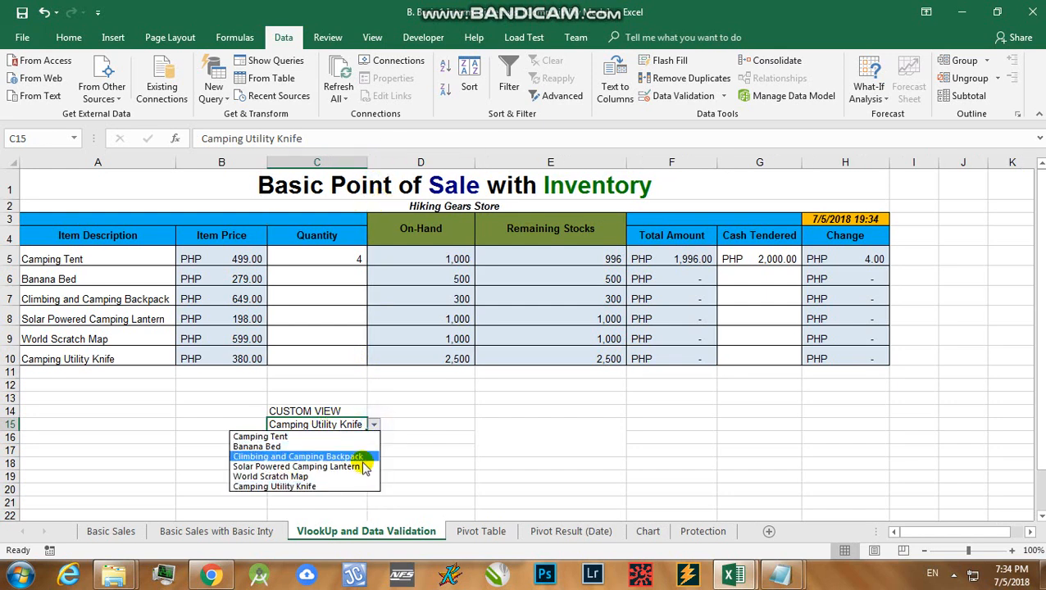
left_click(365, 466)
left_click(332, 474)
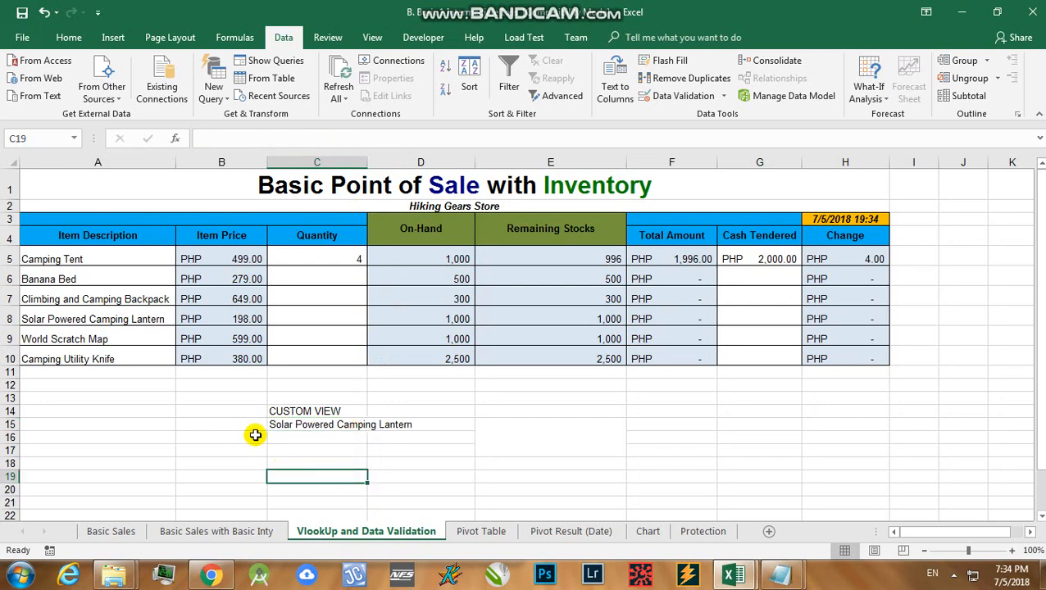
Enter the label PRODUCTS in cell B15 beside the product dropdown
left_click(246, 425)
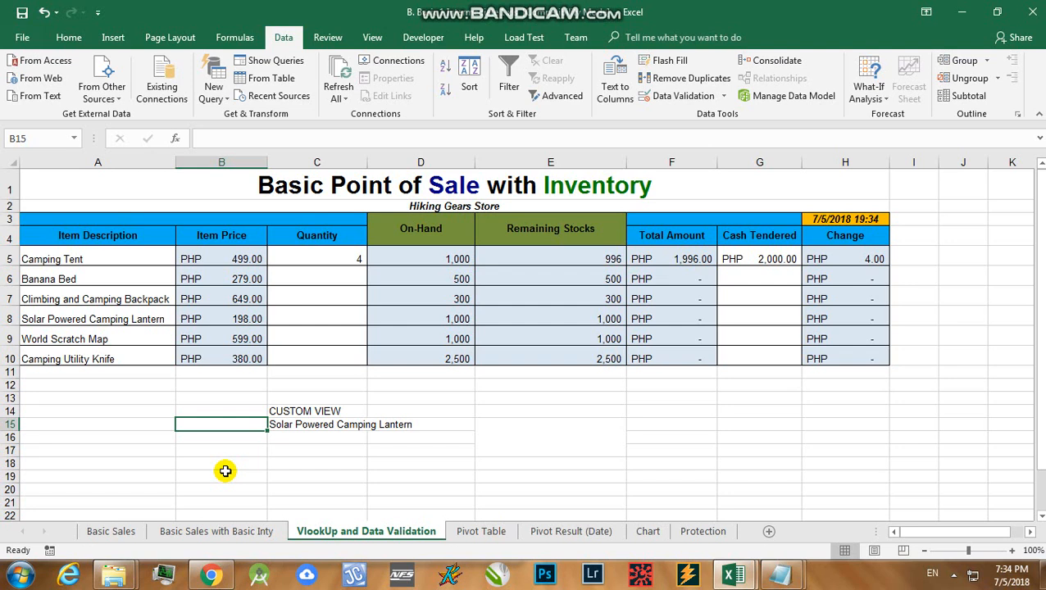
key("BackSpace")
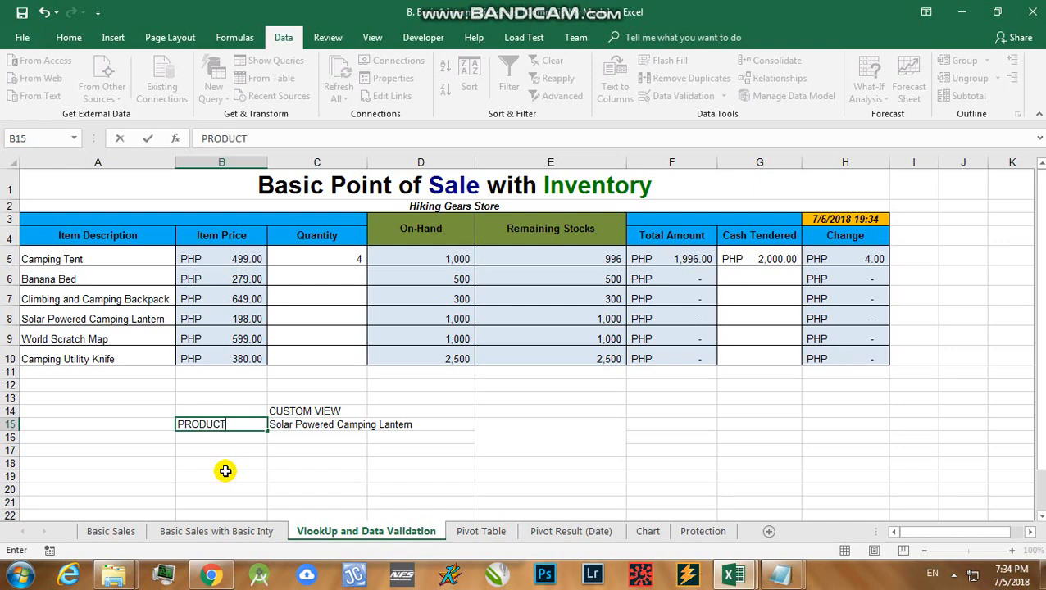
key("Return")
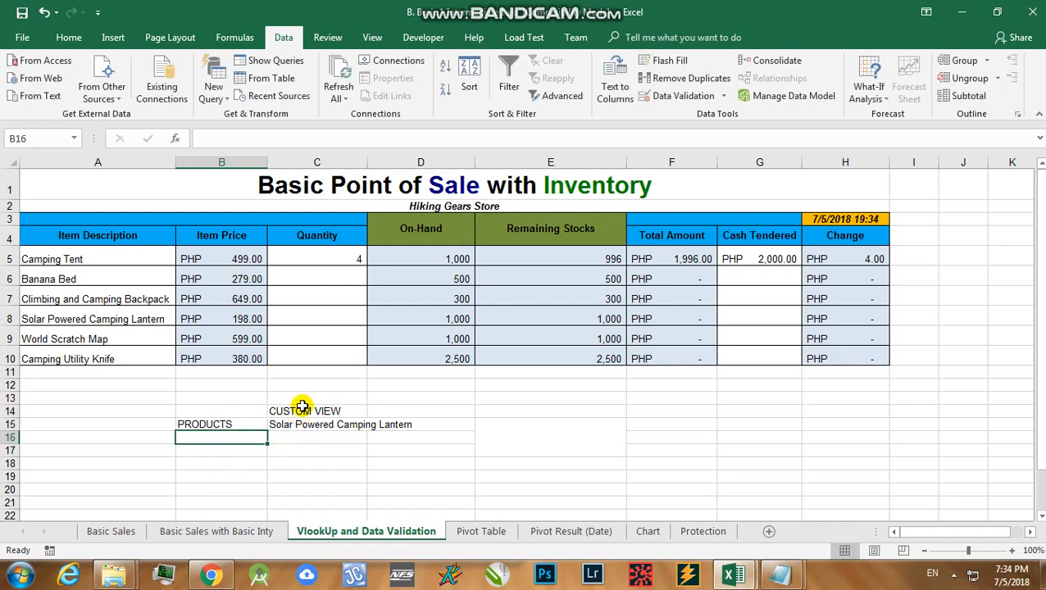
Fill the CUSTOM VIEW heading cell C14 and the label cells B15:B17 with a light blue theme color
left_click(304, 409)
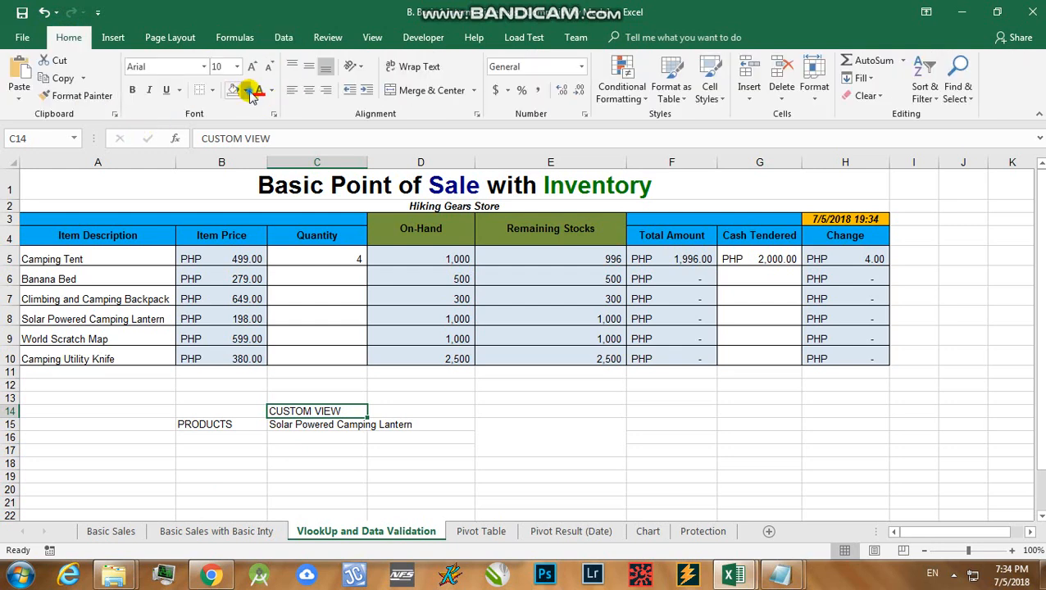
left_click(243, 90)
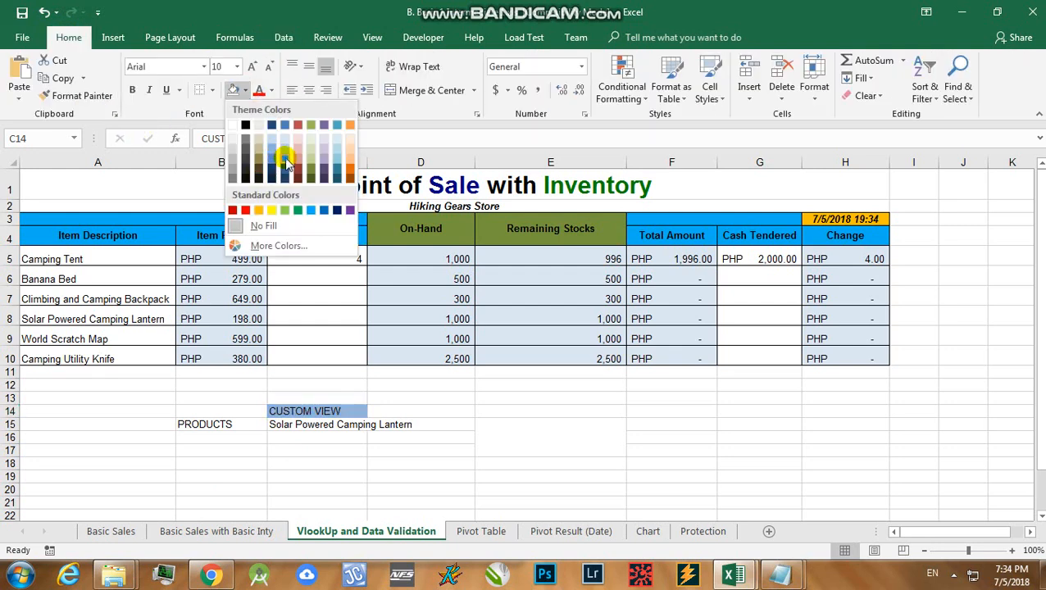
left_click(284, 152)
left_click(336, 446)
left_click_drag(224, 426, 235, 456)
left_click(233, 90)
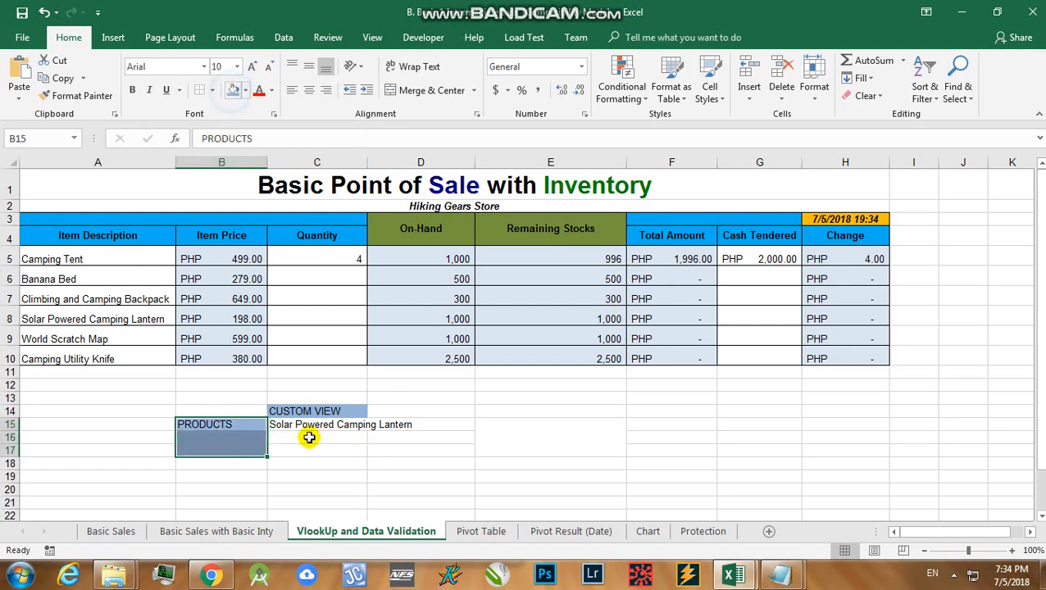
Extend the blue fill across B14:D14 and merge and center the CUSTOM VIEW heading over those cells
left_click_drag(245, 411, 385, 406)
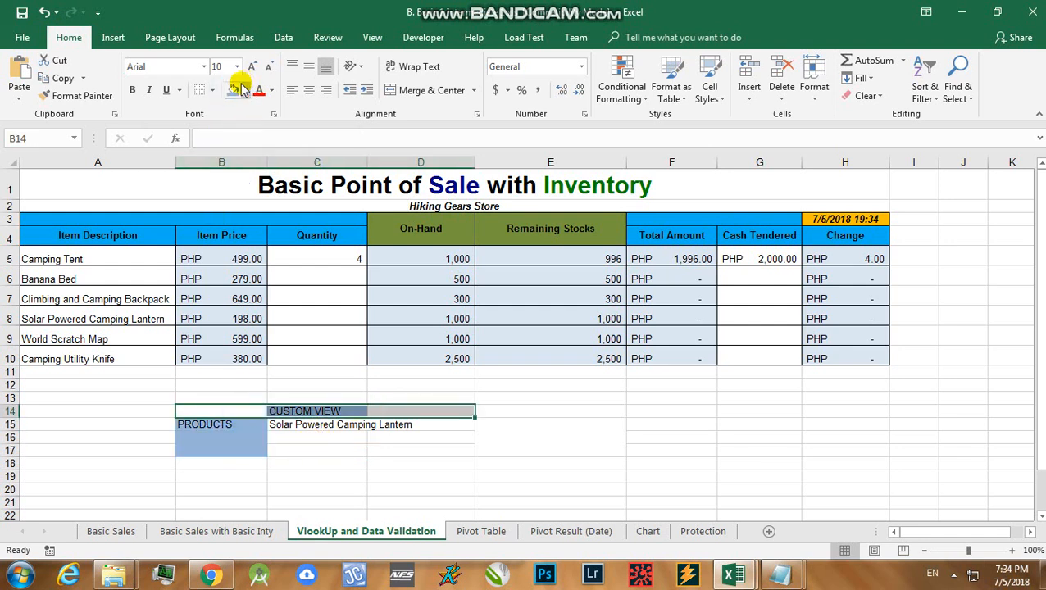
left_click(233, 87)
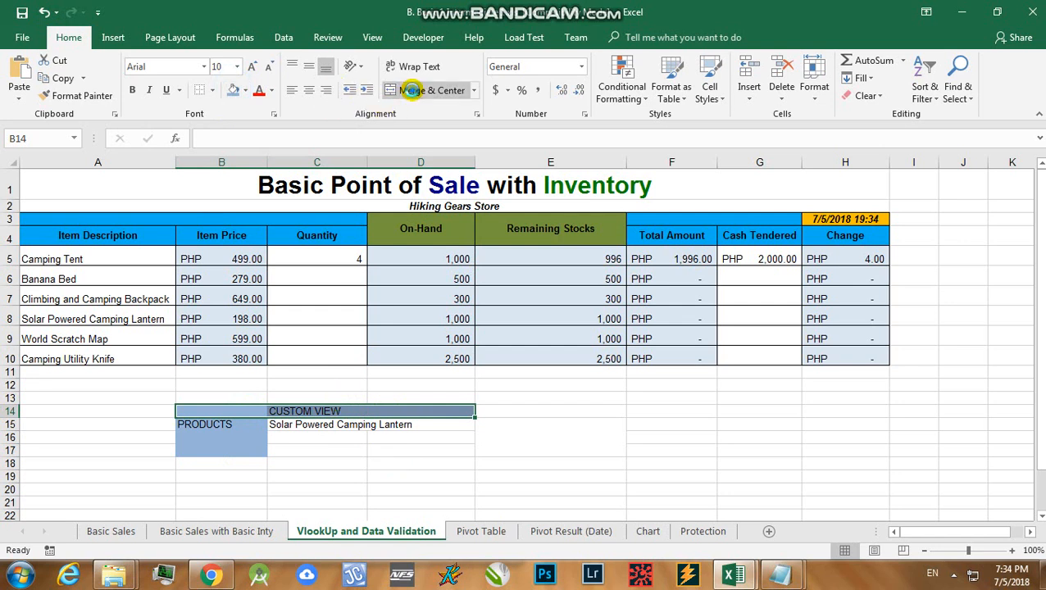
left_click(438, 484)
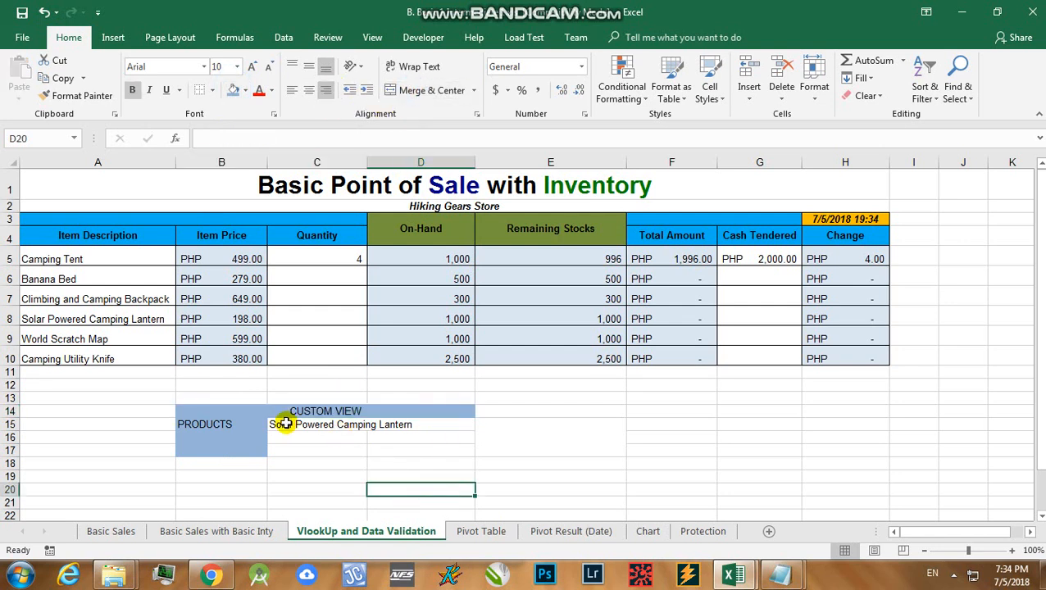
Make the merged CUSTOM VIEW heading bold and increase its font size to 14
left_click(271, 413)
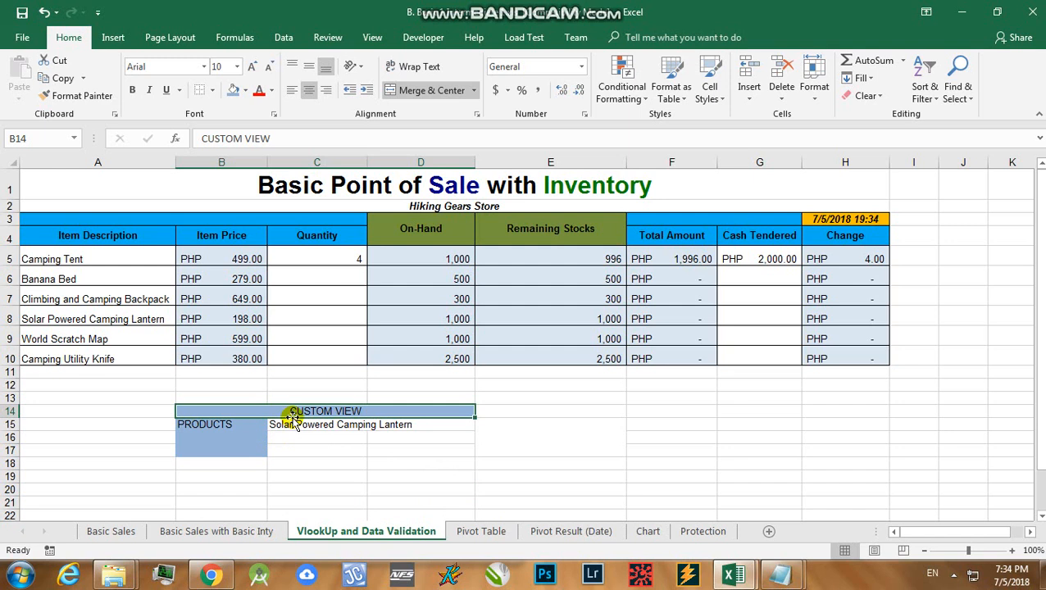
left_click(134, 88)
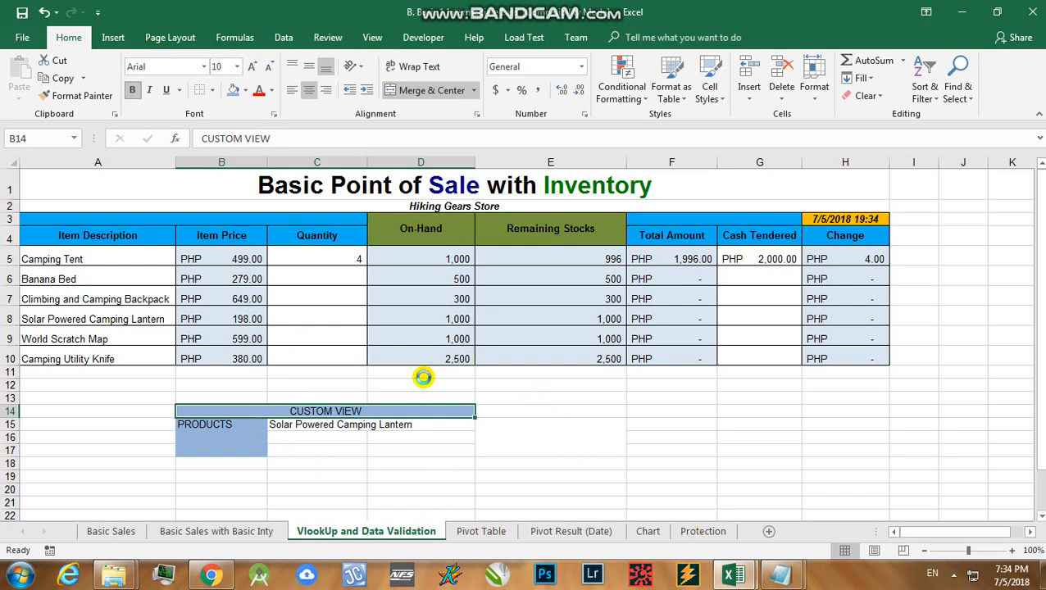
left_click(254, 65)
left_click(254, 65)
left_click(254, 65)
Apply All Borders to the custom view block B14:D17
scroll(230, 332, "down", 1)
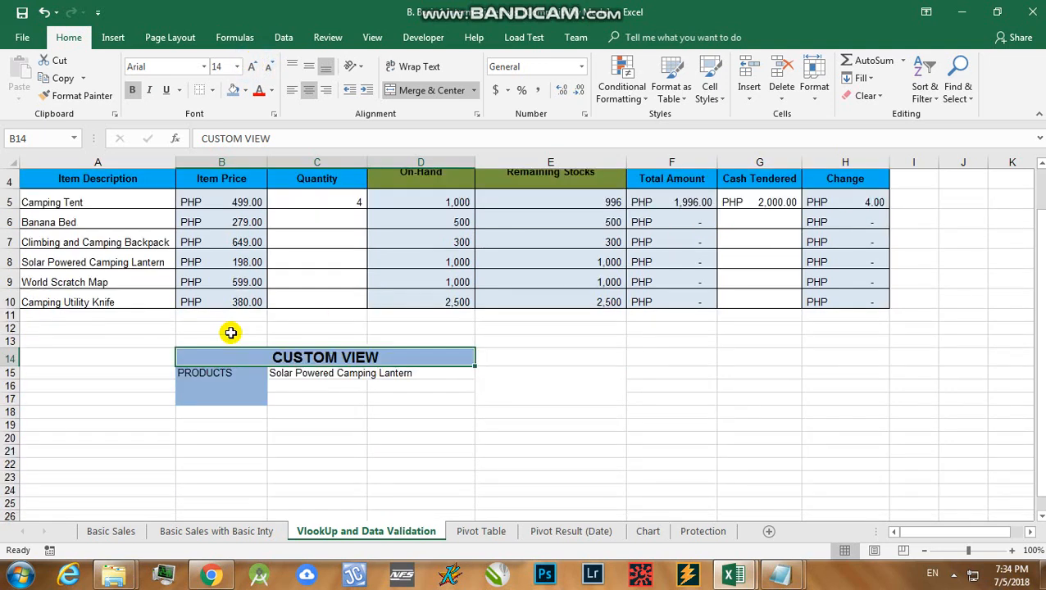
scroll(237, 333, "down", 1)
left_click(248, 337)
left_click(249, 327)
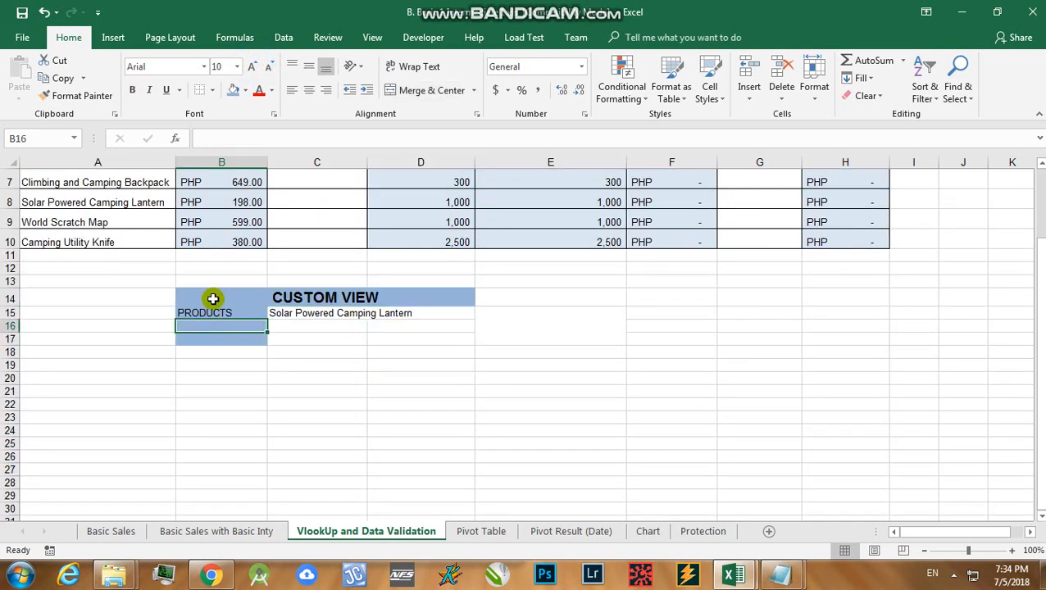
left_click(215, 299)
left_click(277, 358)
left_click_drag(215, 299, 410, 336)
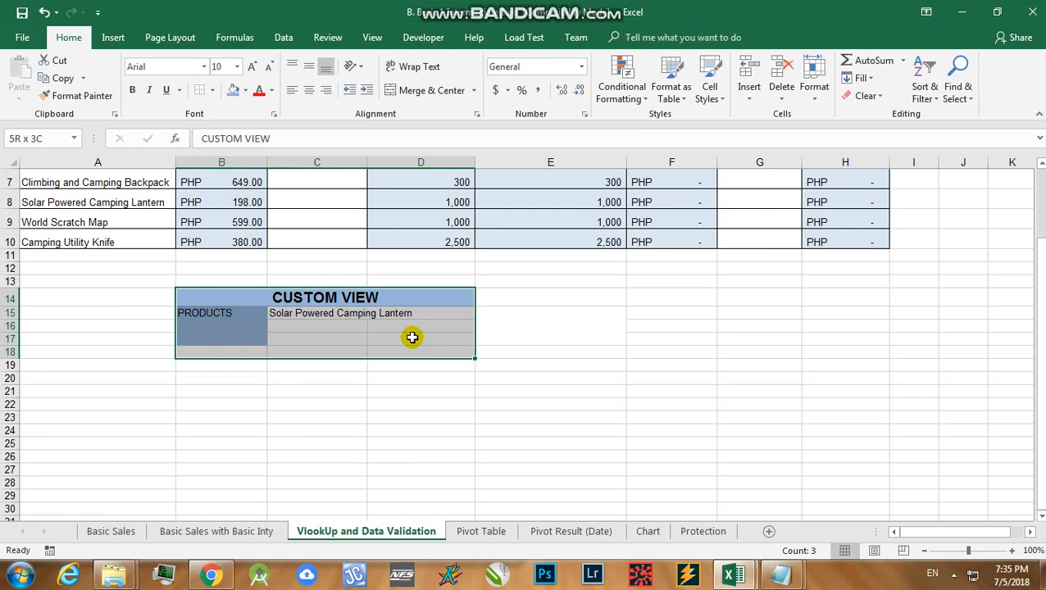
left_click(212, 91)
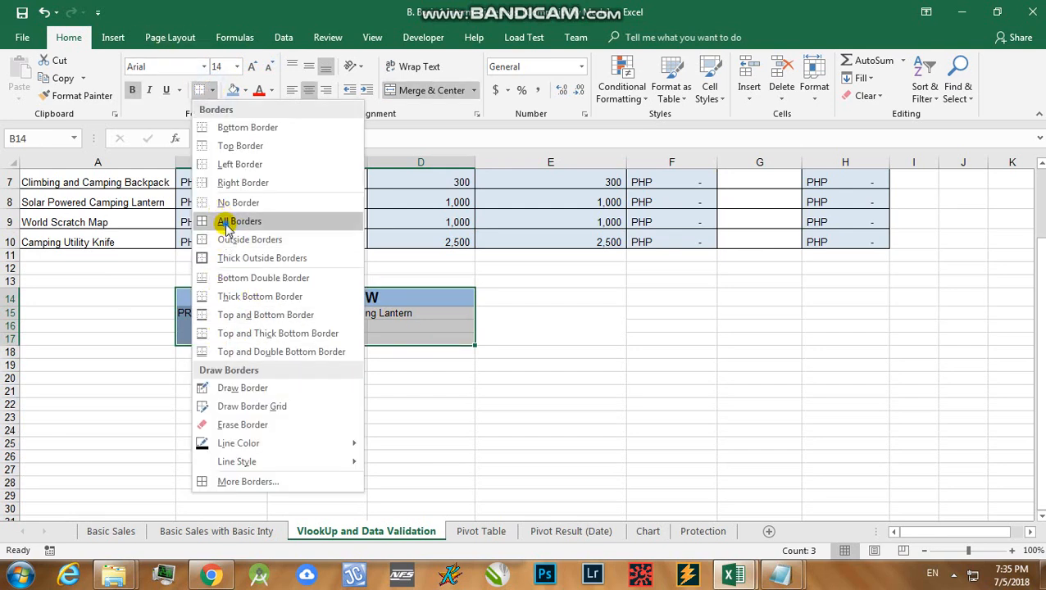
left_click(227, 221)
left_click(390, 387)
Undo the borders on the custom view block and select the empty cell C16 below the product dropdown
left_click(328, 321)
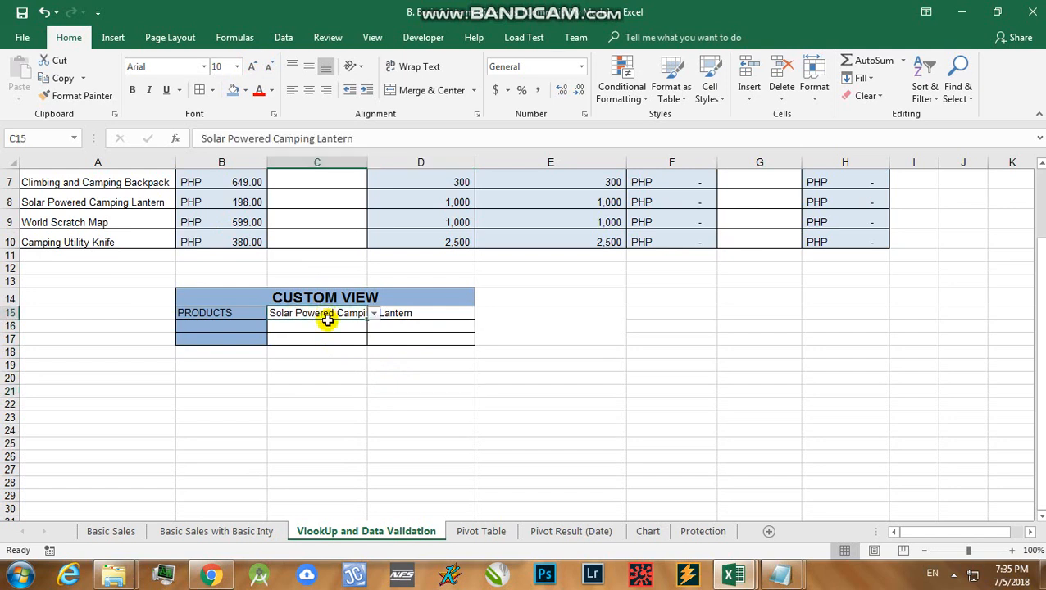
left_click(336, 349)
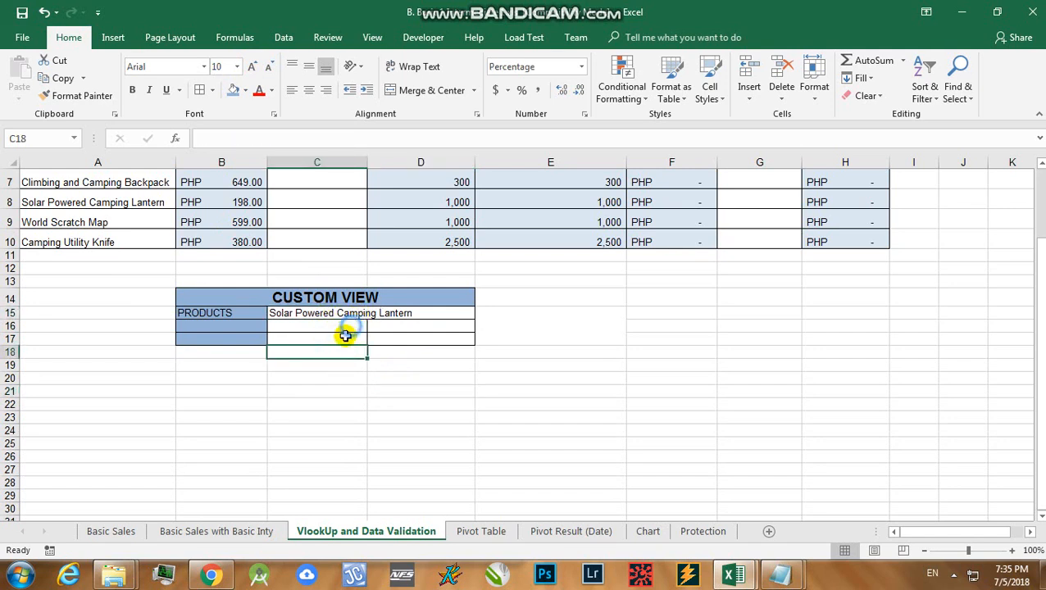
left_click(346, 328)
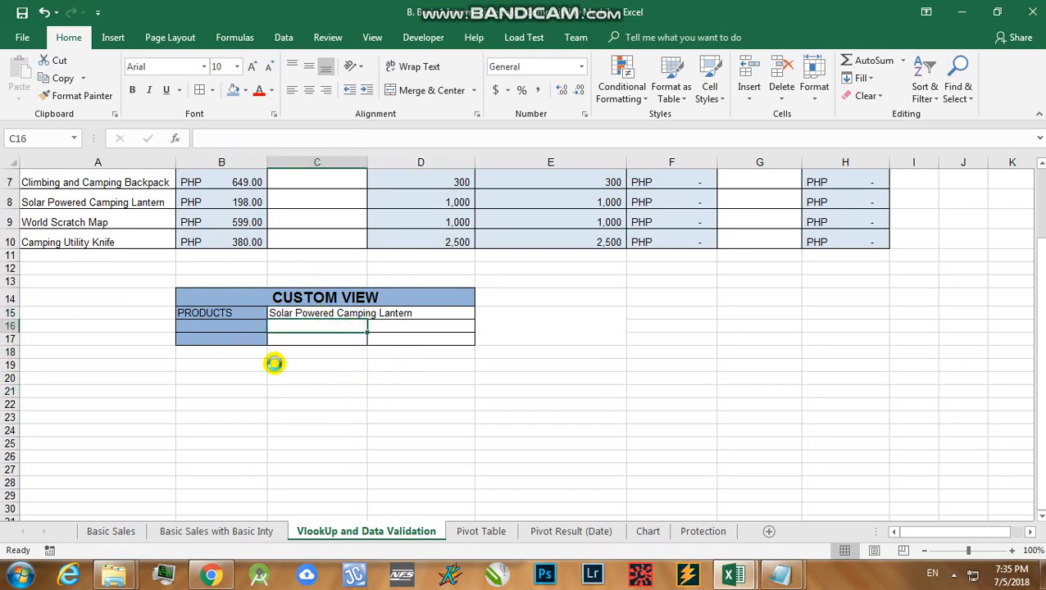
key("ctrl+z")
left_click(344, 402)
left_click(308, 327)
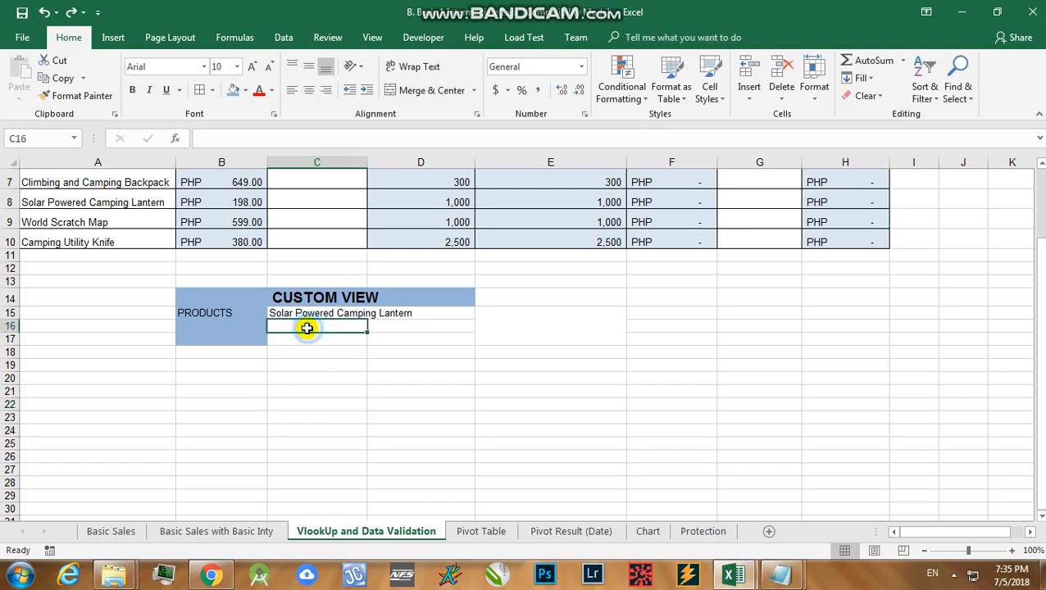
Examine the product choices in the C15 dropdown and compare the custom view with the inventory table
left_click(315, 311)
left_click(373, 315)
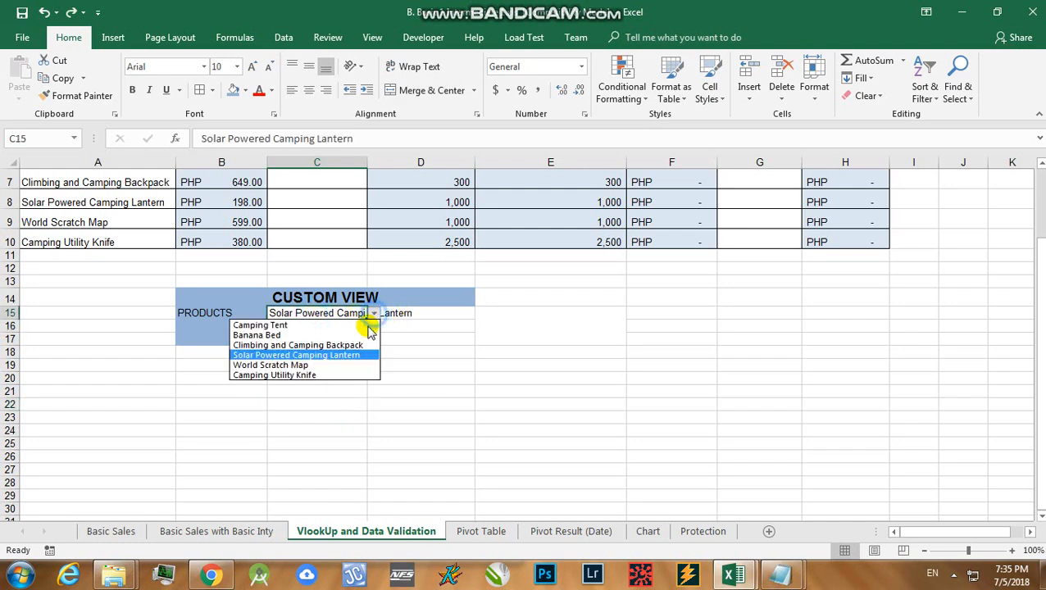
left_click(438, 404)
left_click(438, 404)
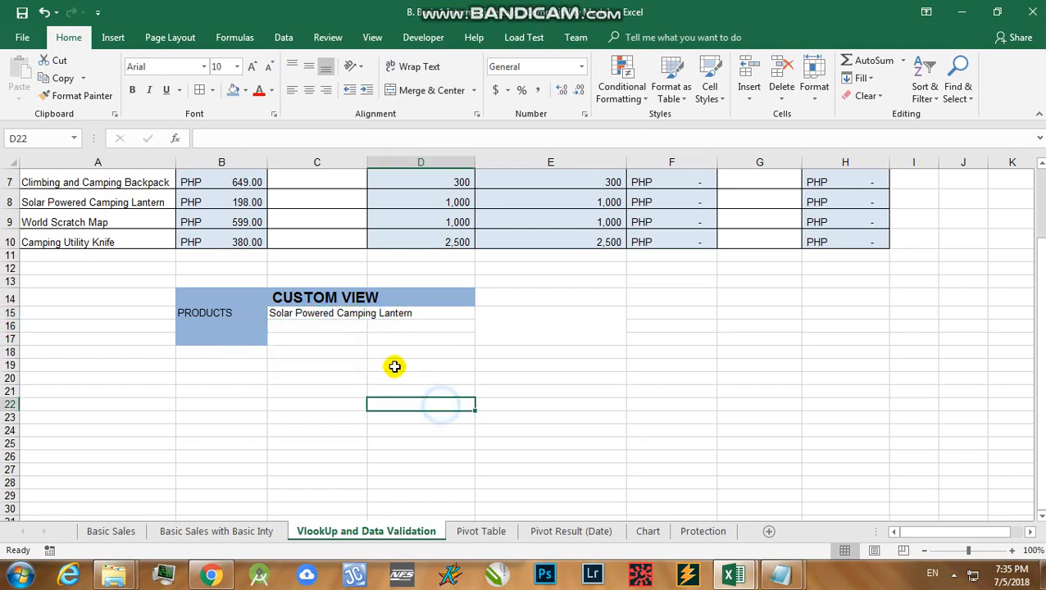
left_click(299, 313)
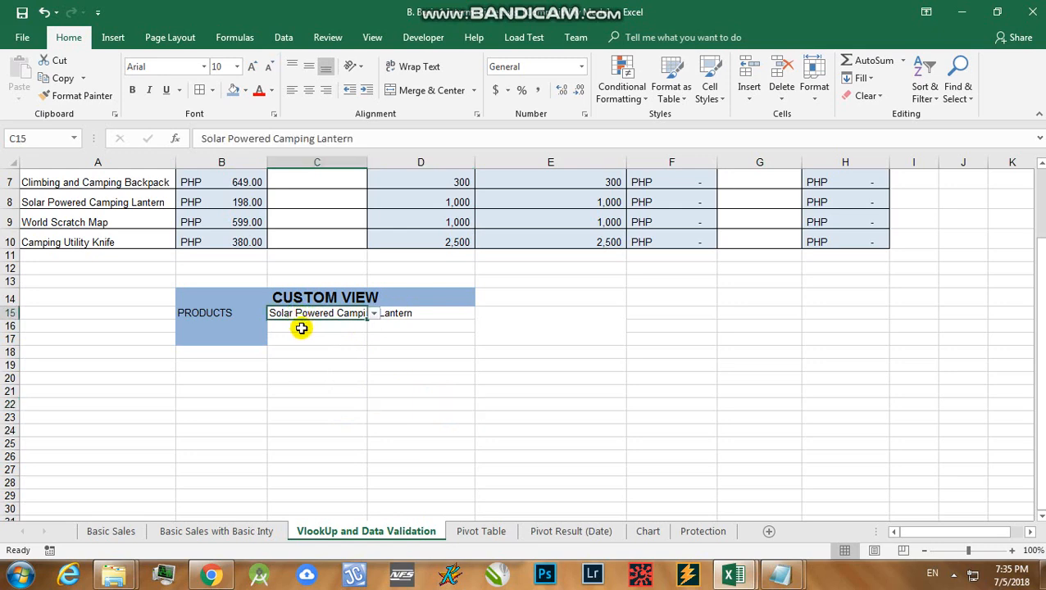
left_click(301, 328)
scroll(529, 371, "up", 1)
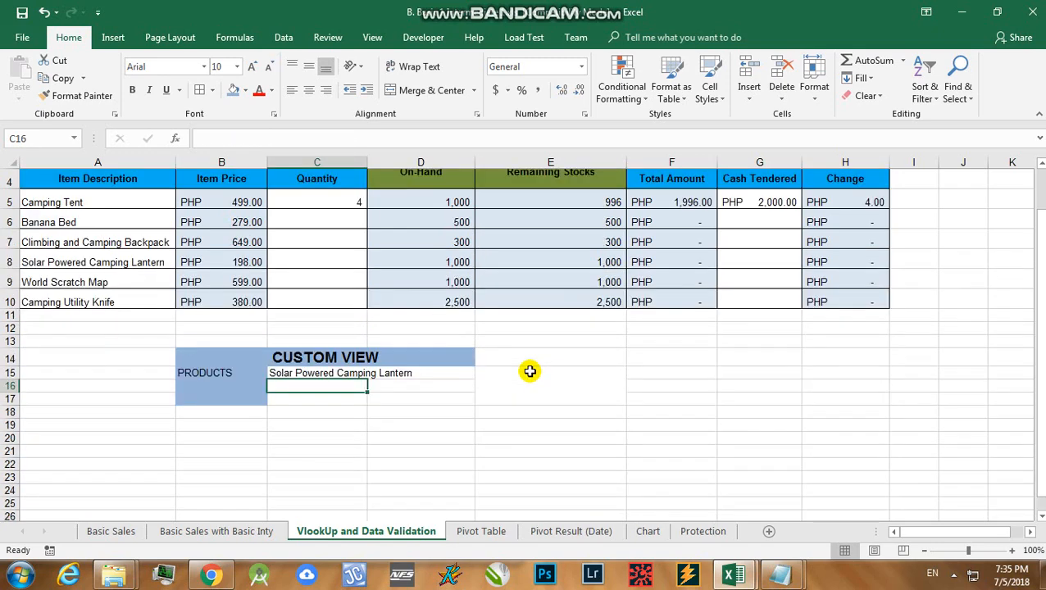
scroll(530, 371, "up", 1)
scroll(530, 371, "down", 1)
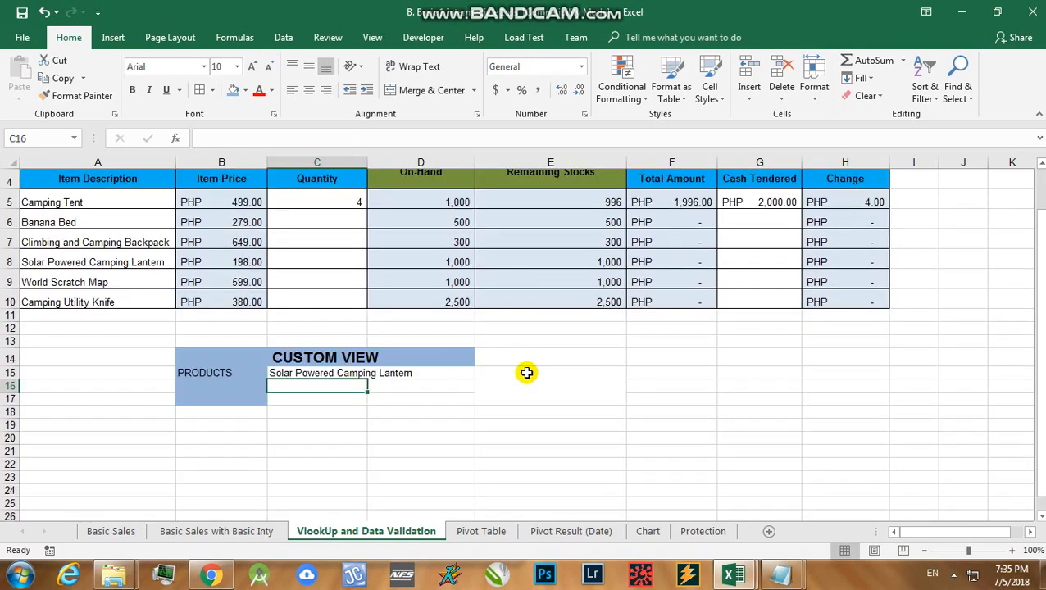
Enter the labels REMAINING STOCKS in B16 and PRICE in B17 below the PRODUCTS label
left_click(218, 385)
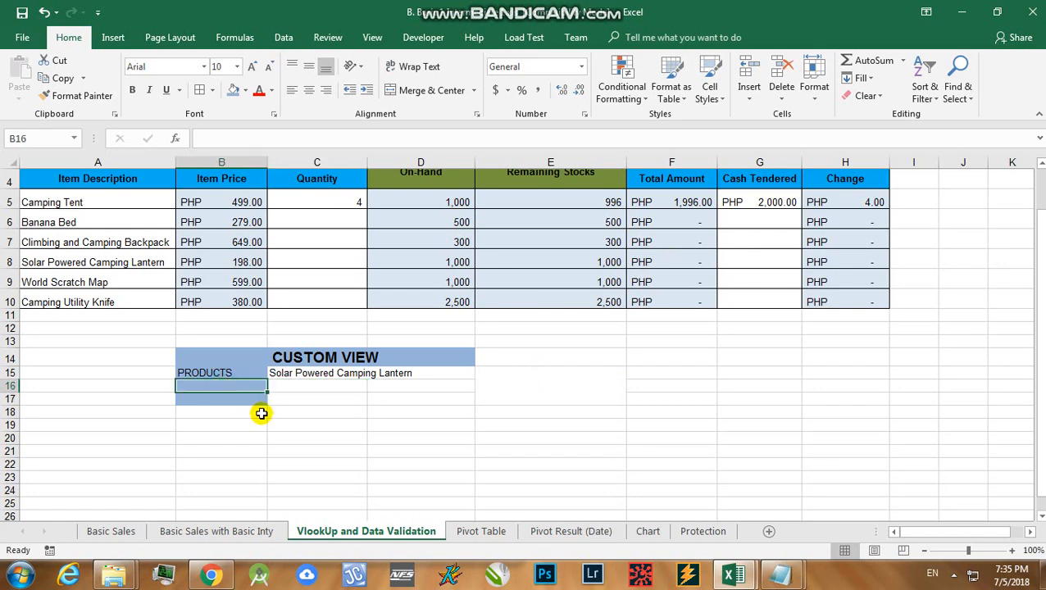
type("P")
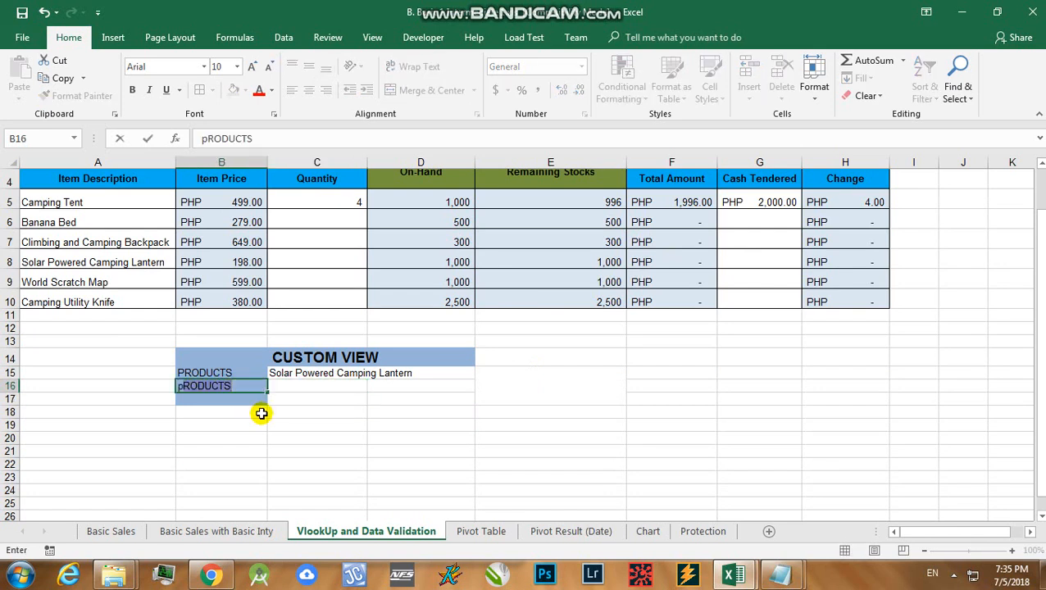
key("BackSpace")
key("BackSpace")
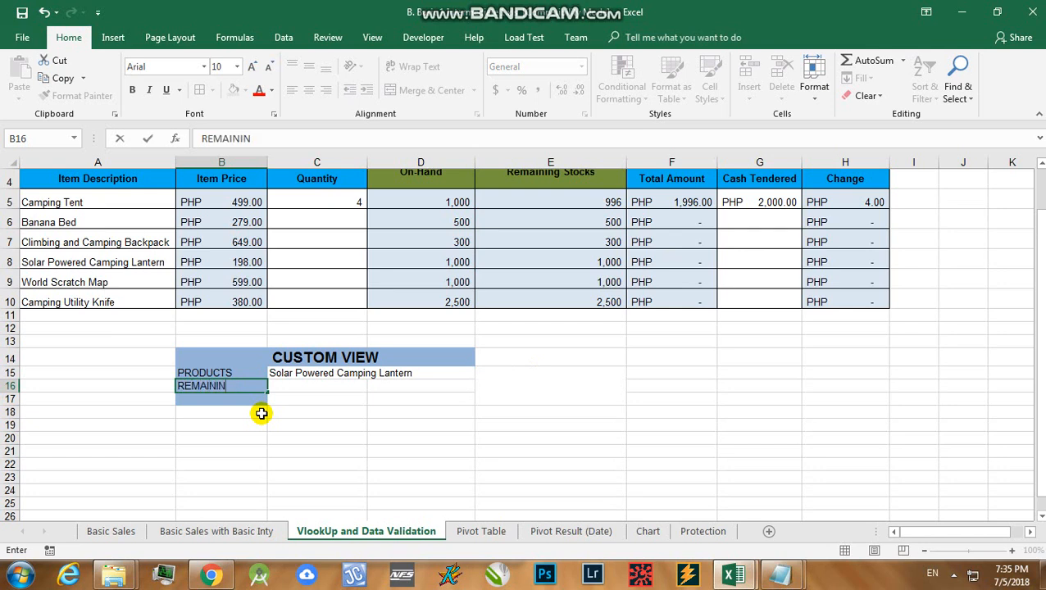
type("REMAINING STOCKS")
key("Return")
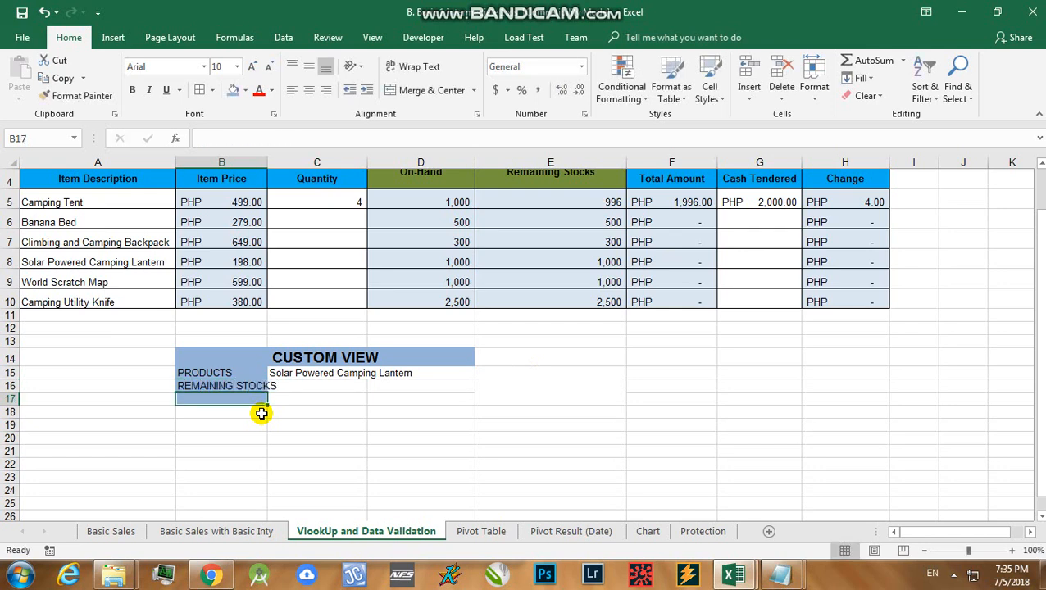
type("PRICE")
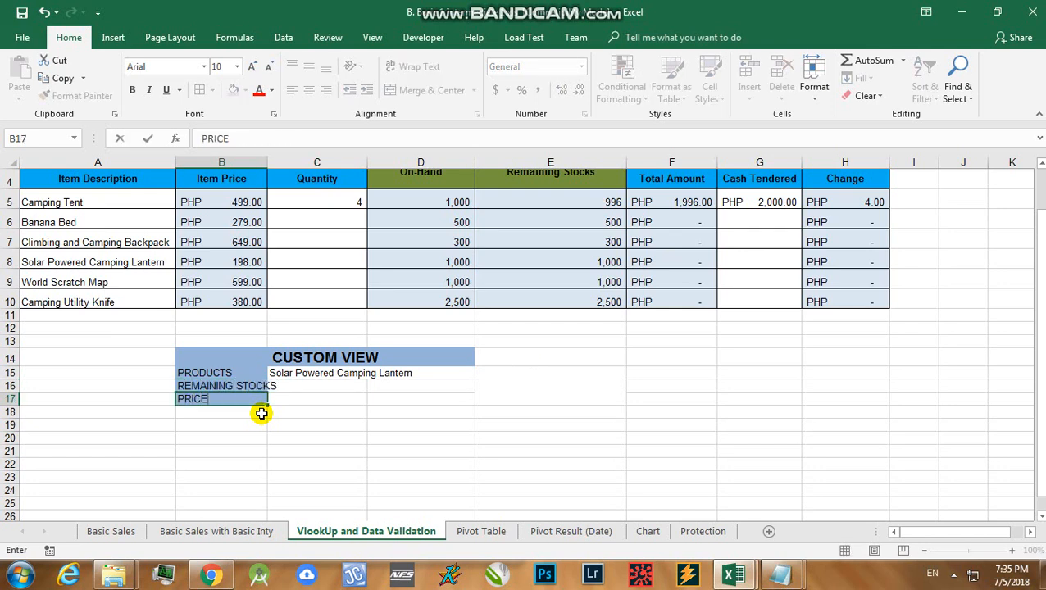
key("Return")
Widen column B enough to fit the REMAINING STOCKS label
left_click_drag(229, 374, 235, 400)
left_click_drag(269, 159, 283, 159)
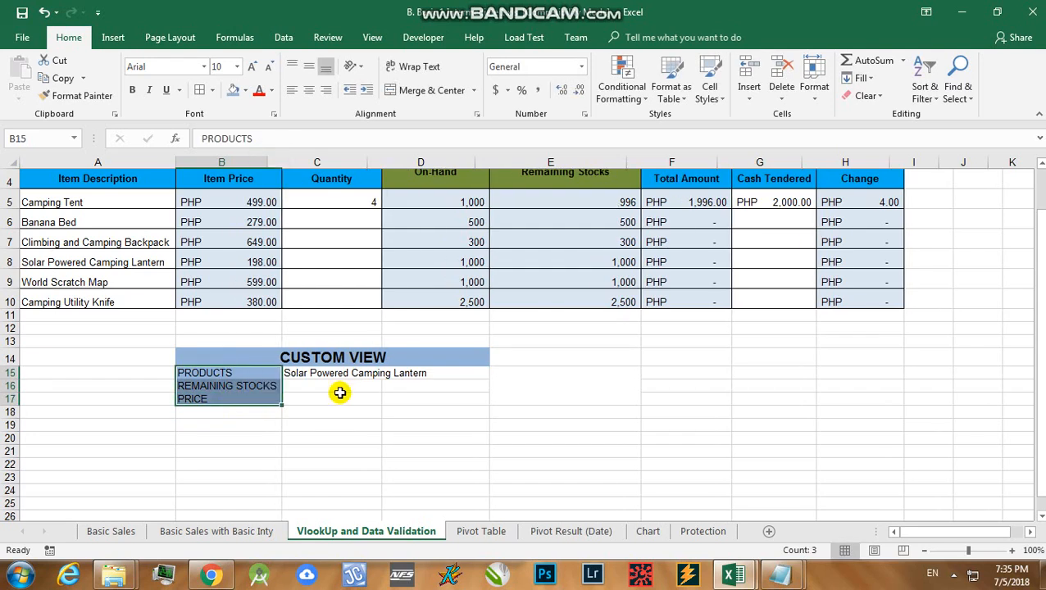
left_click(337, 427)
left_click_drag(245, 376, 243, 399)
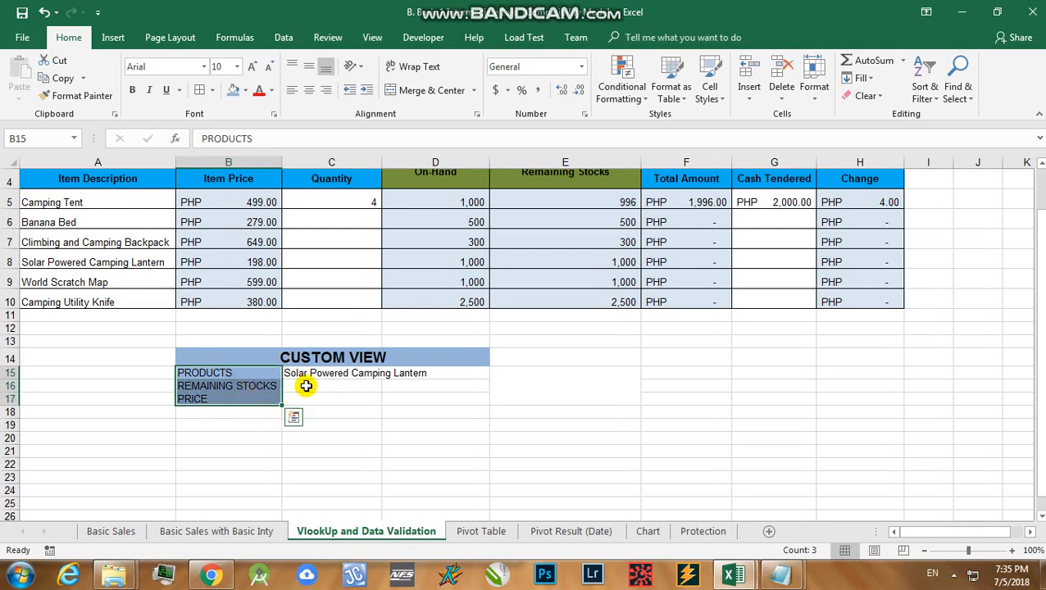
left_click(305, 386)
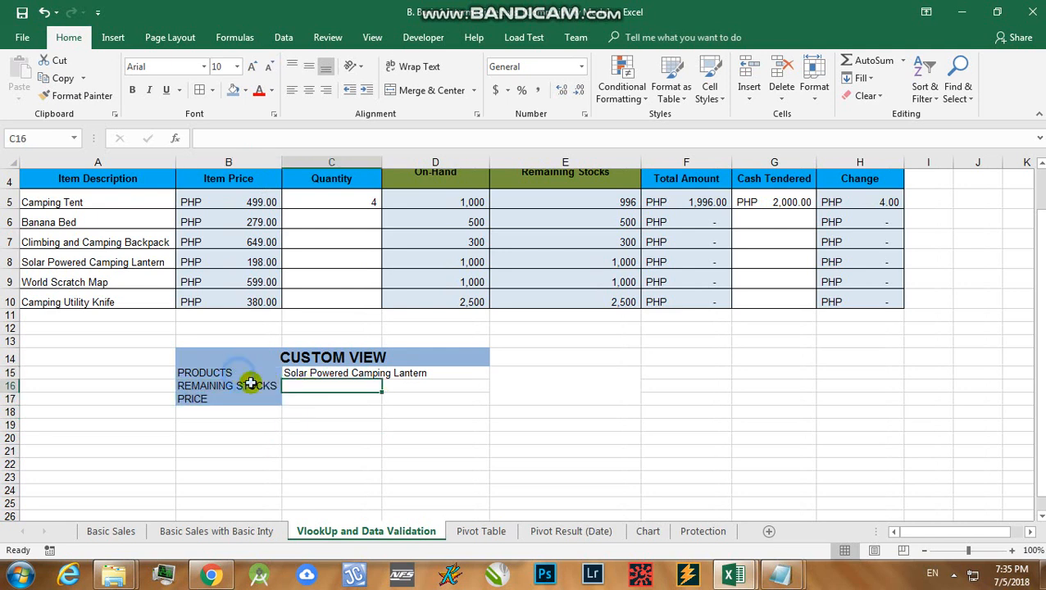
left_click_drag(246, 377, 243, 398)
left_click(346, 373)
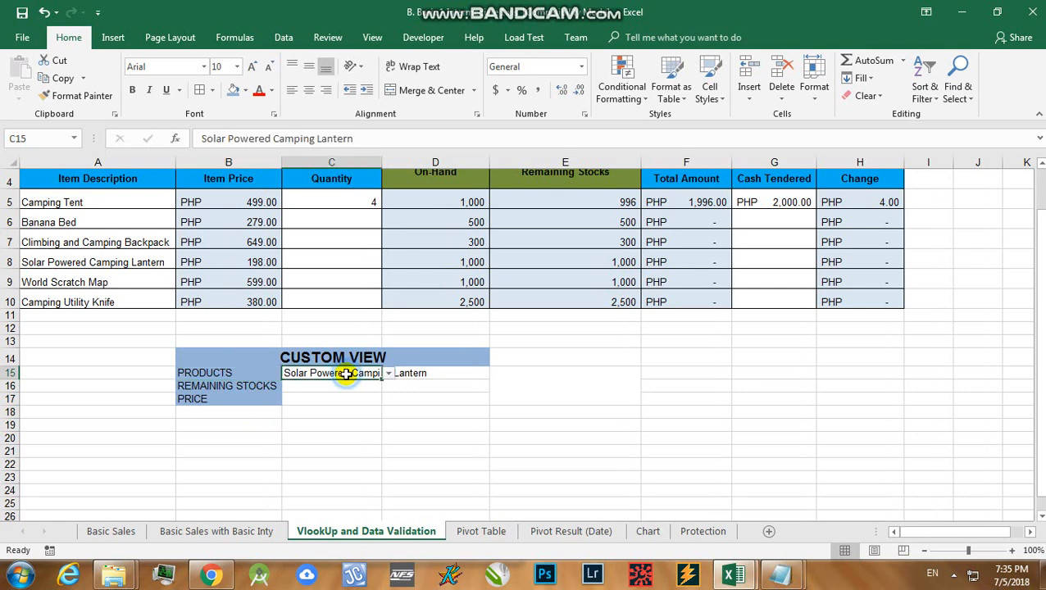
left_click(345, 386)
left_click(349, 405)
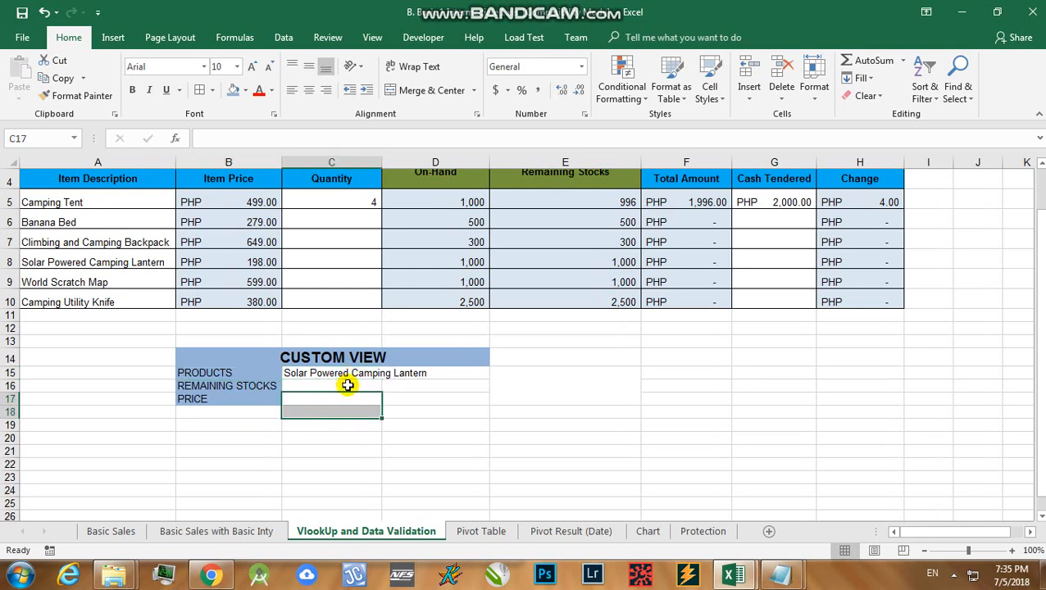
left_click(345, 385)
left_click(345, 374)
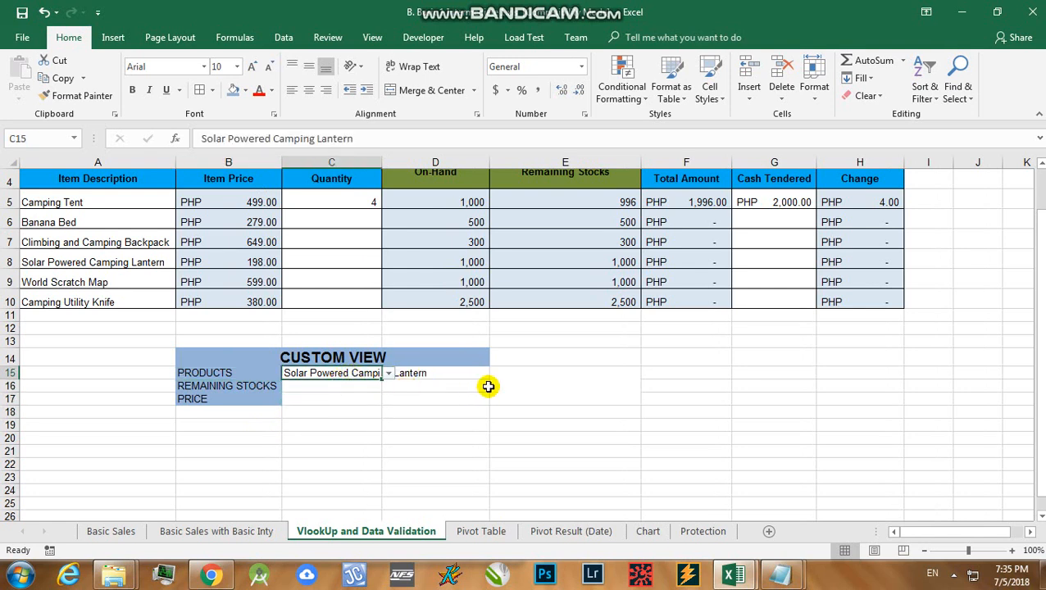
left_click(518, 376)
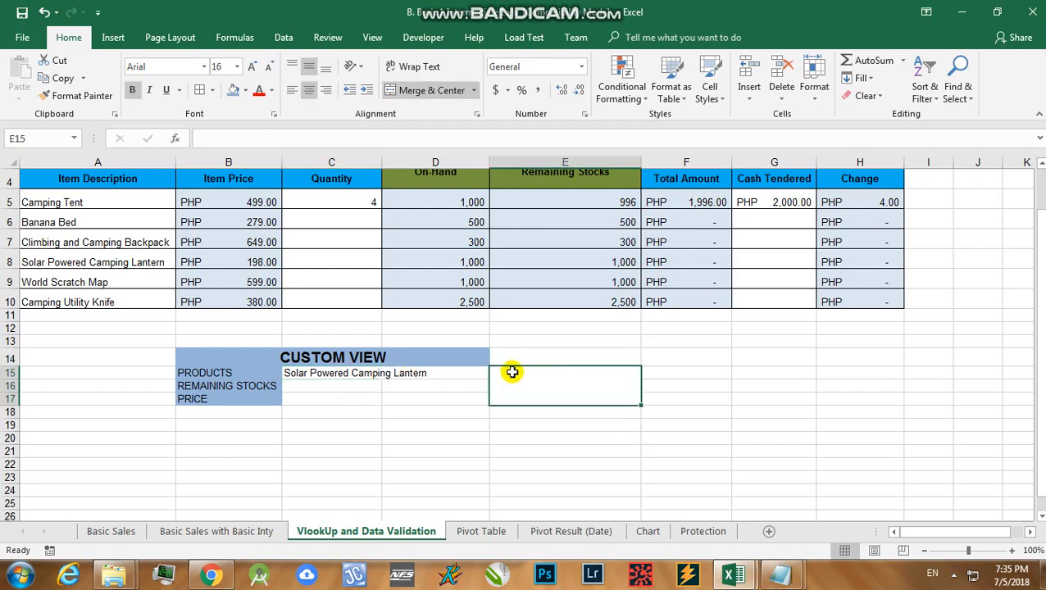
left_click(400, 373)
left_click(342, 376)
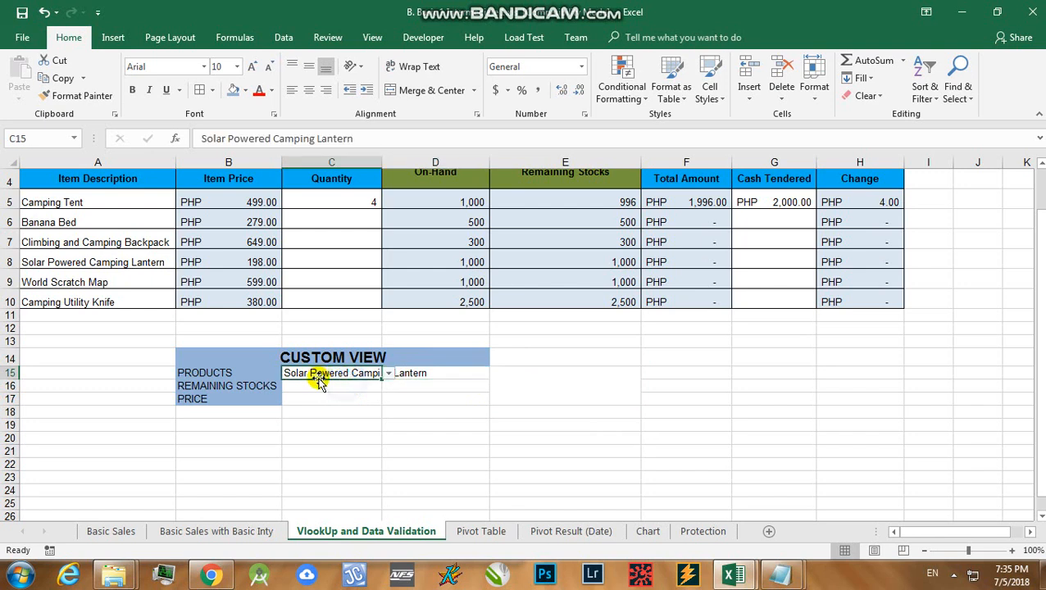
left_click(323, 390)
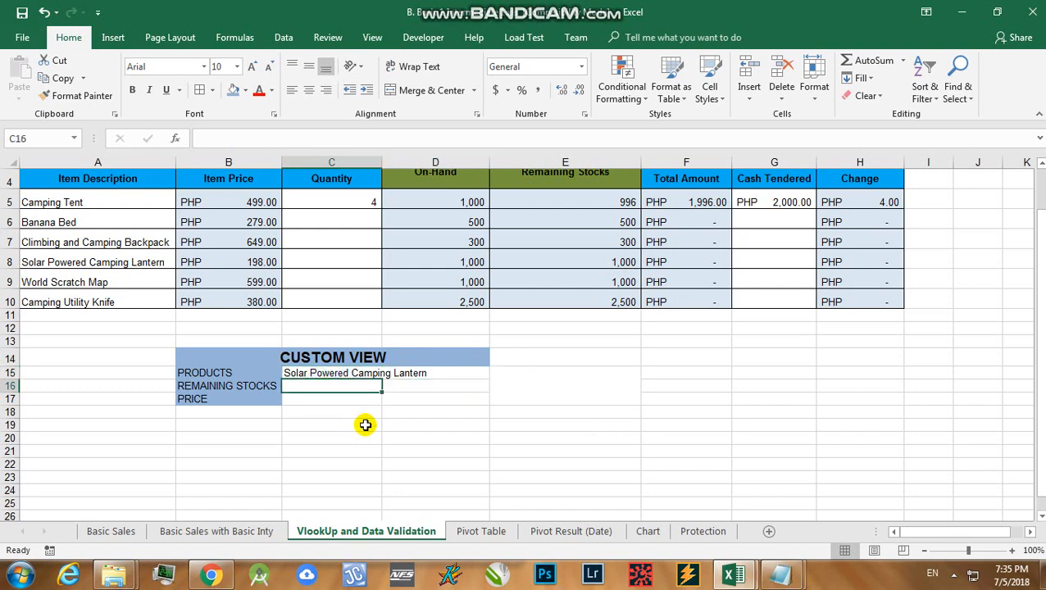
Enter a feature list below the custom view: "Features :" in C21, "Data Validation" in C22 and "Vlookup" in C23
left_click(348, 453)
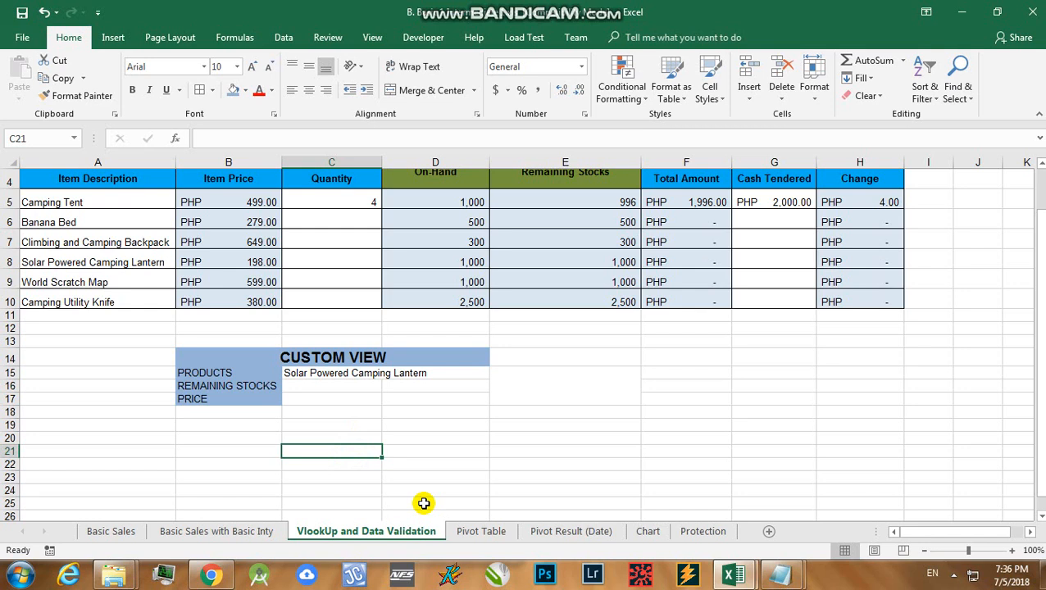
type("Features")
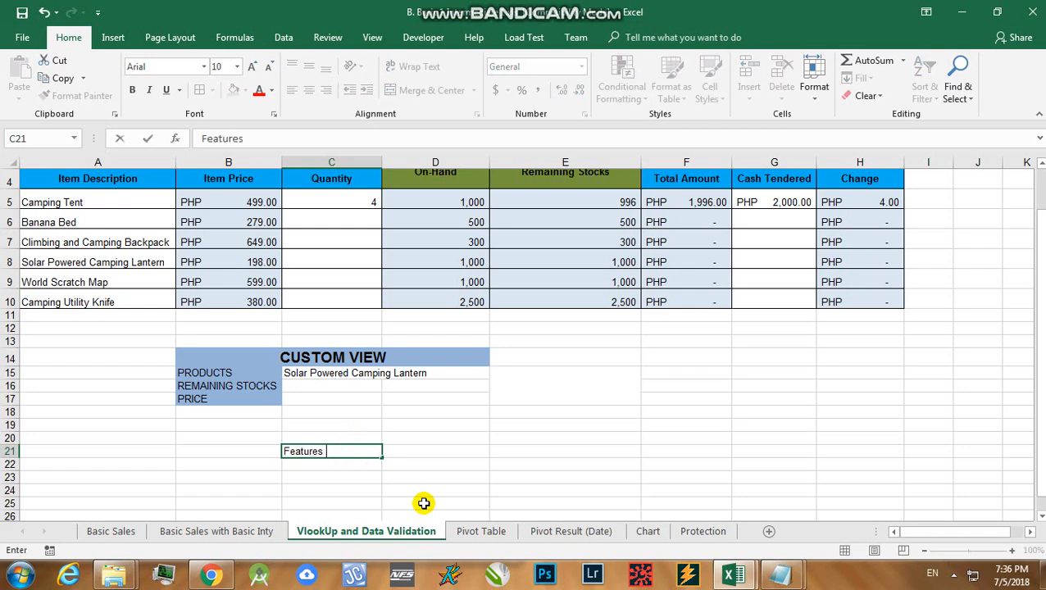
type(" :")
key("Return")
type("D")
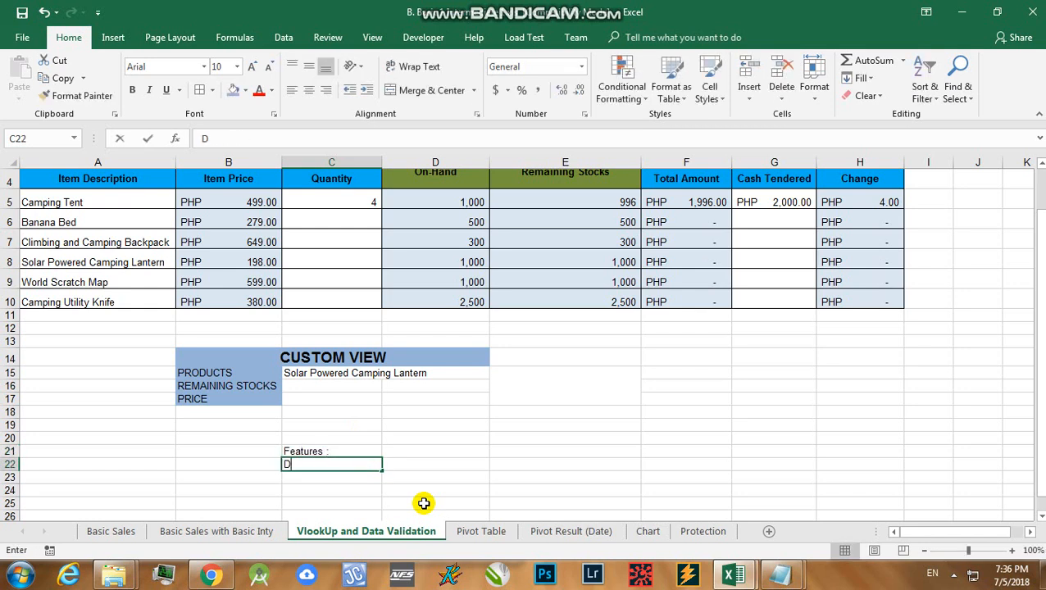
type("ata Validation")
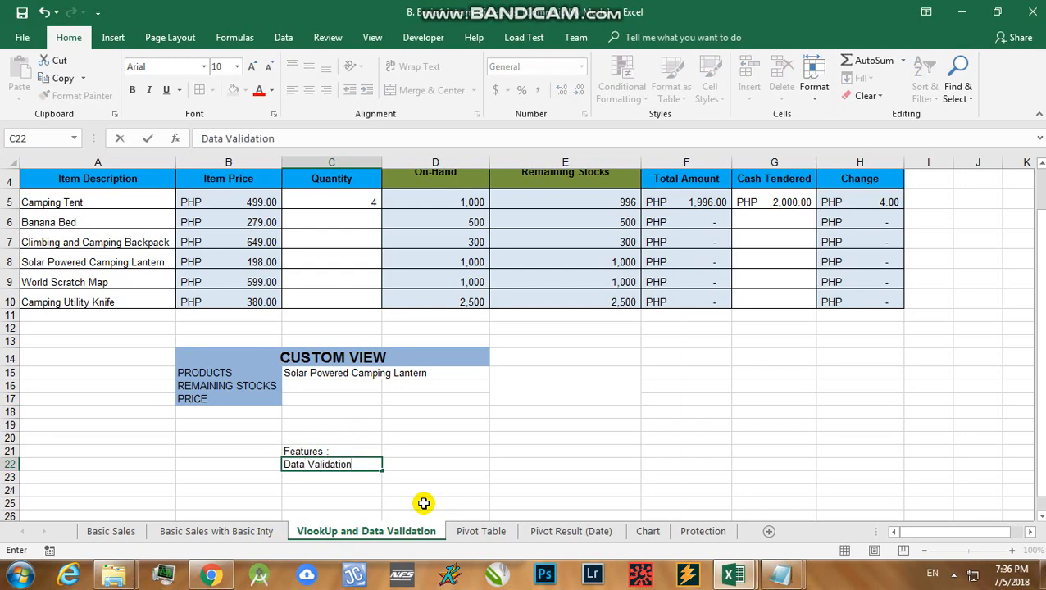
key("Return")
type("VLook")
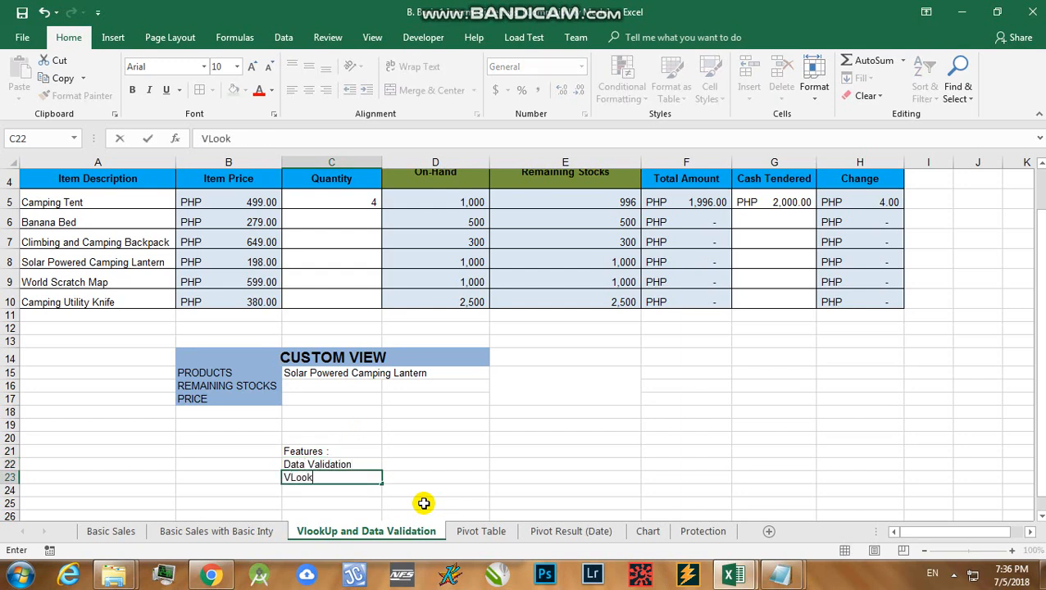
type("up")
key("Return")
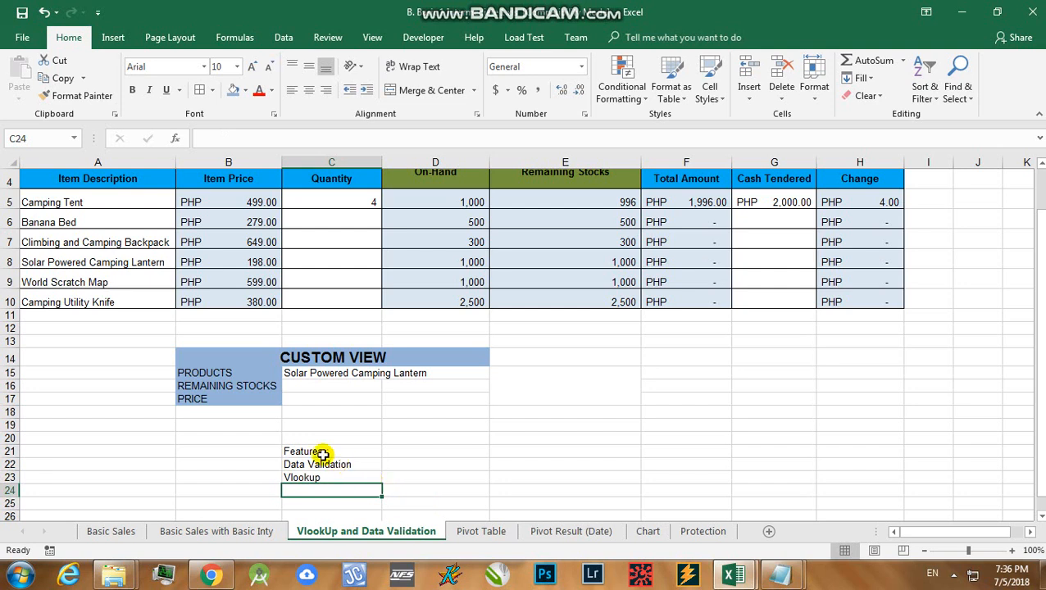
left_click(314, 466)
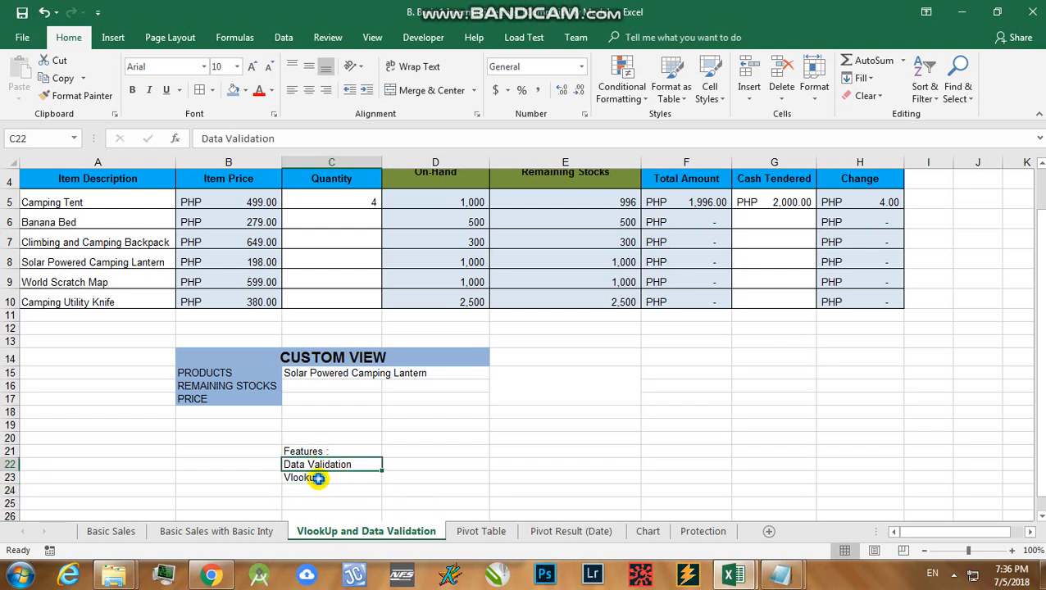
left_click(318, 478)
left_click(336, 464)
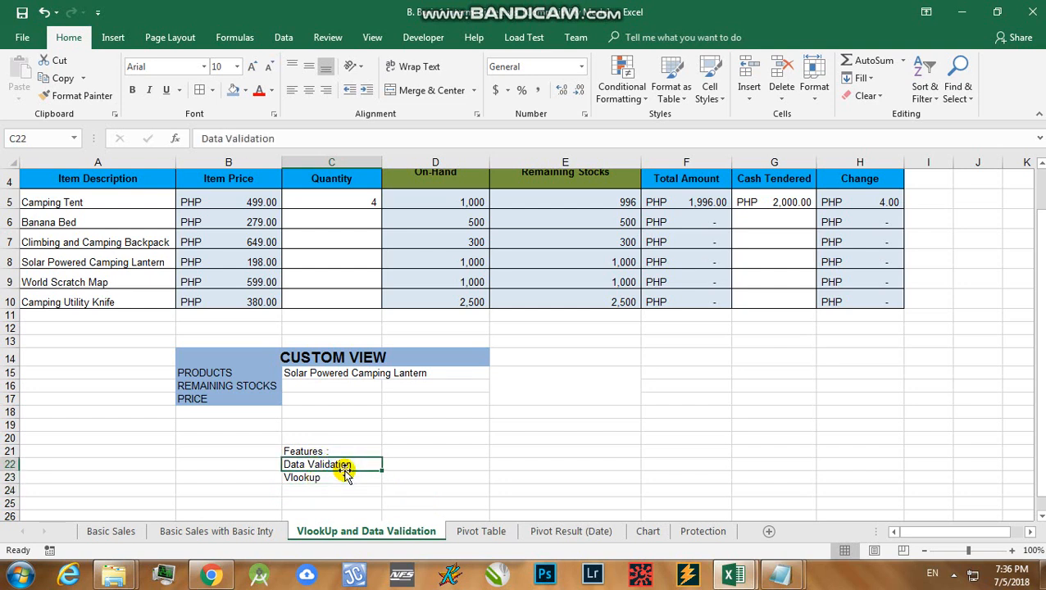
left_click(328, 376)
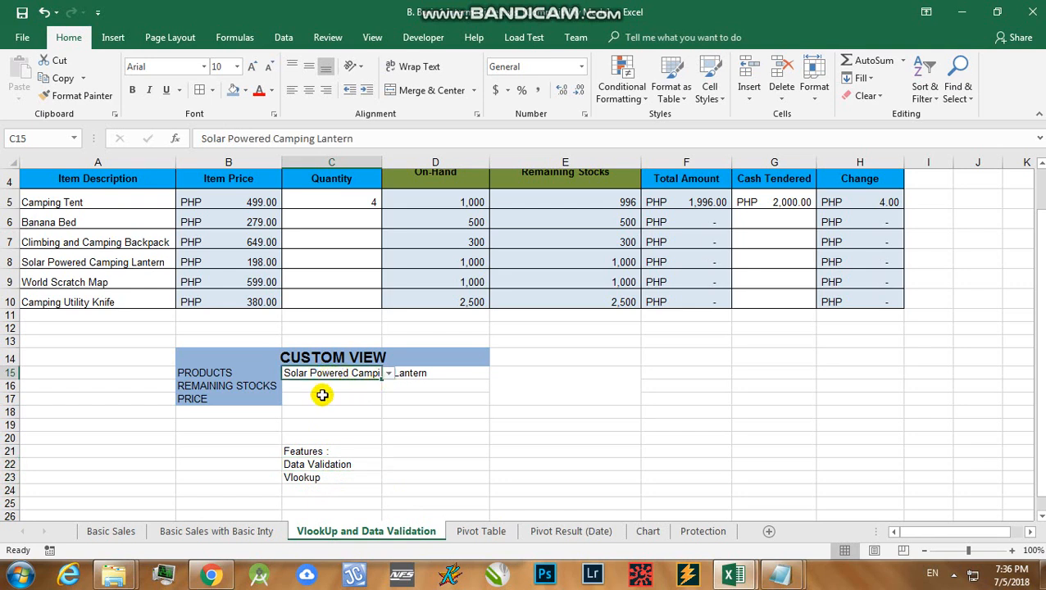
Enter =VLOOKUP(C15,A5:H10,5,FALSE) in C16 to return the selected product's remaining stocks
left_click(322, 388)
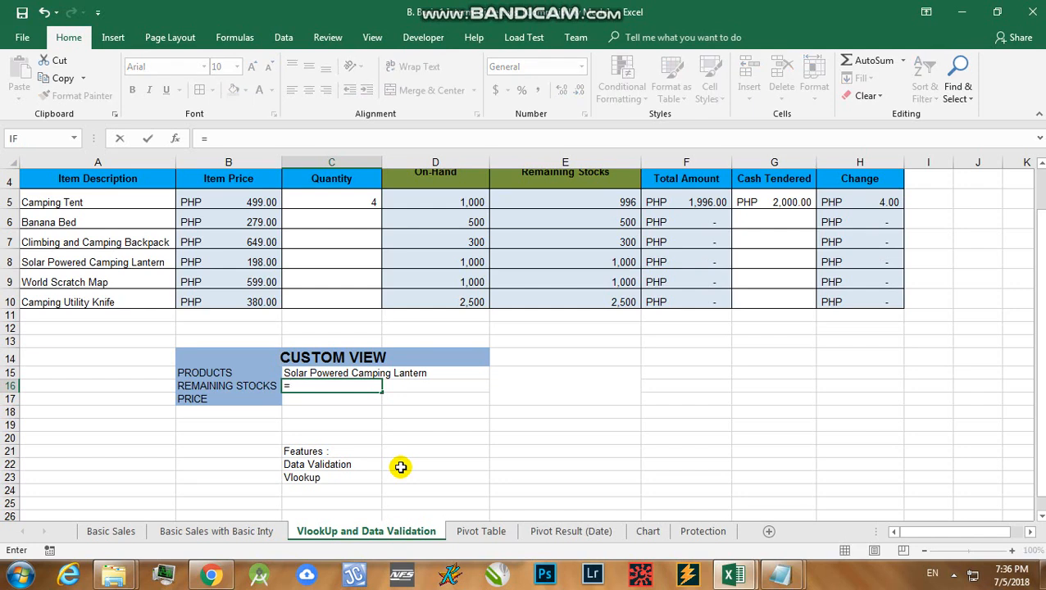
type("=vlo")
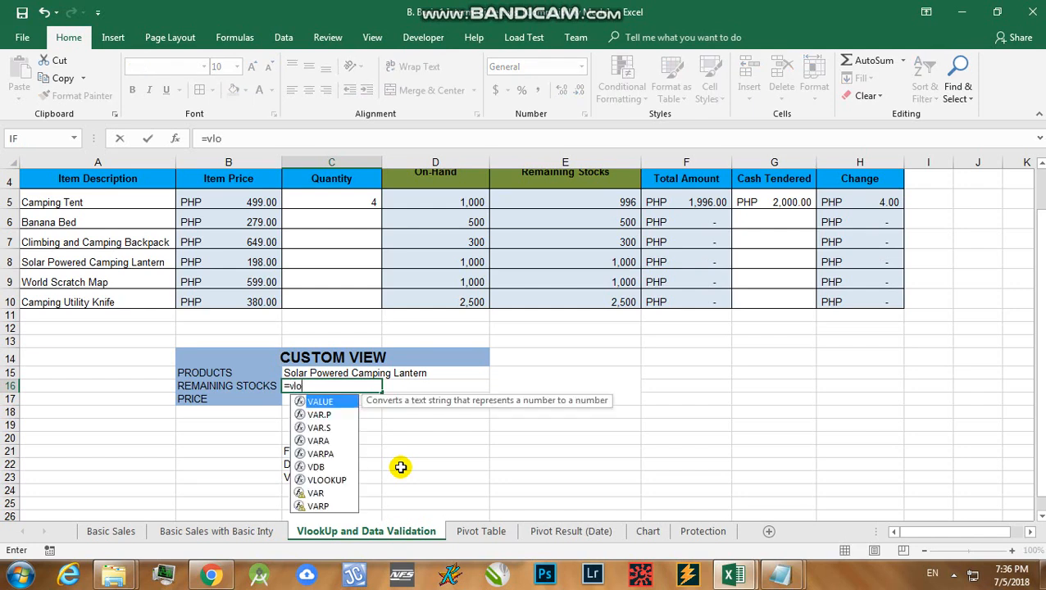
type("ok")
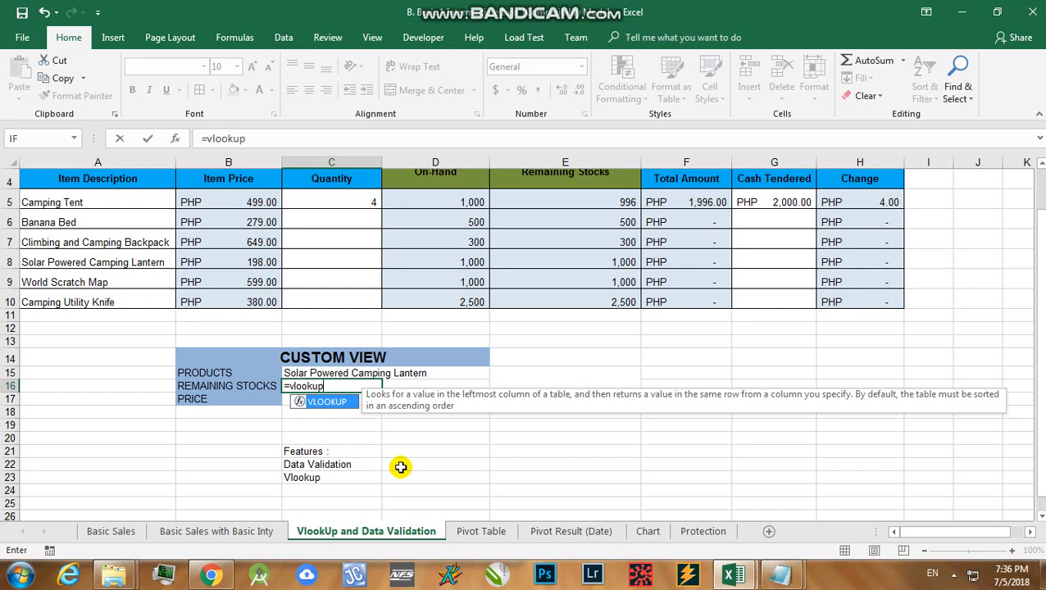
type("up(")
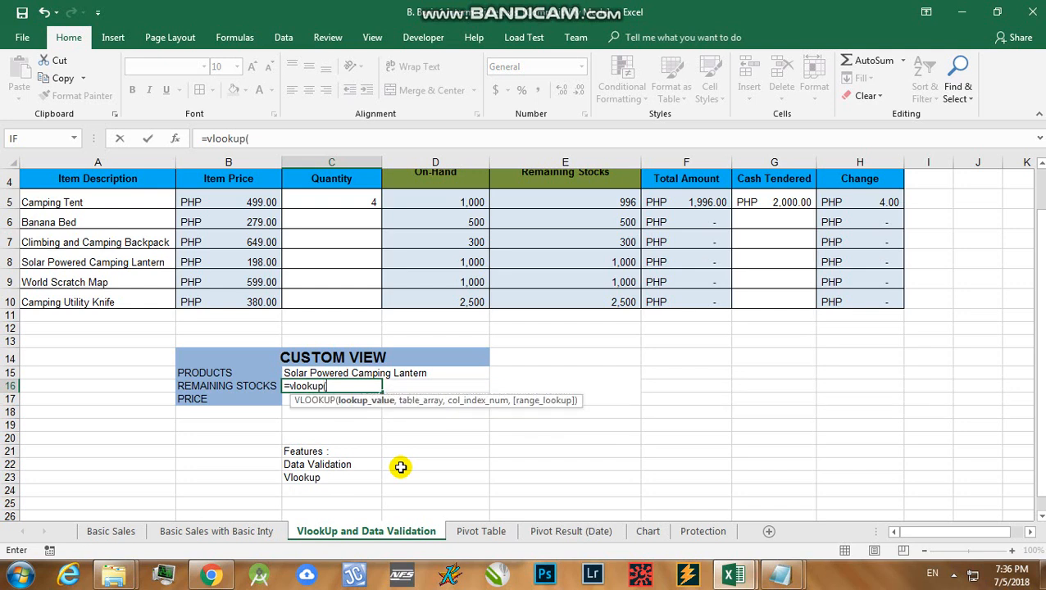
left_click(336, 373)
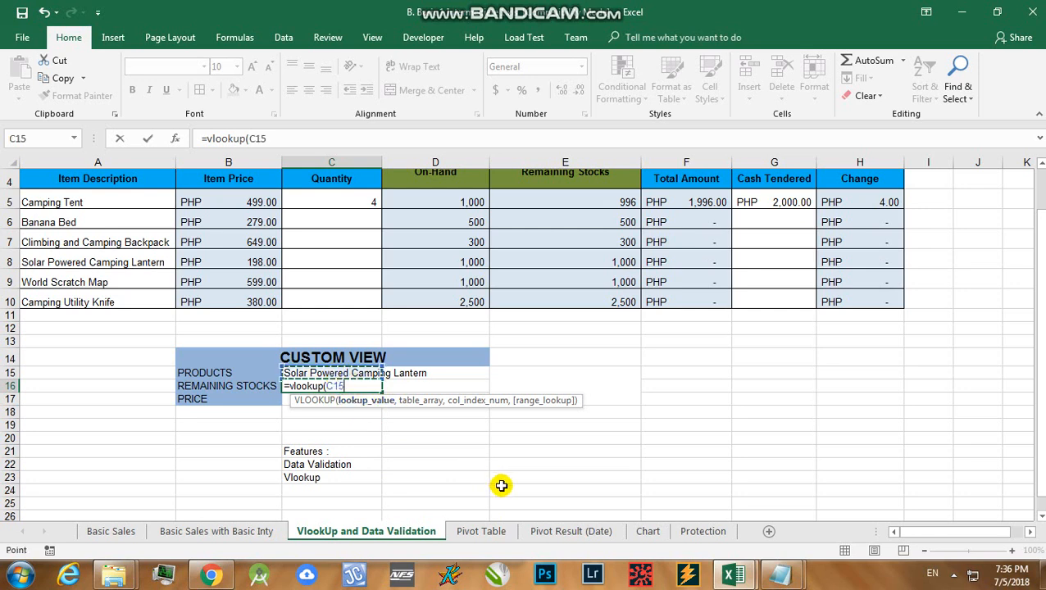
type(",")
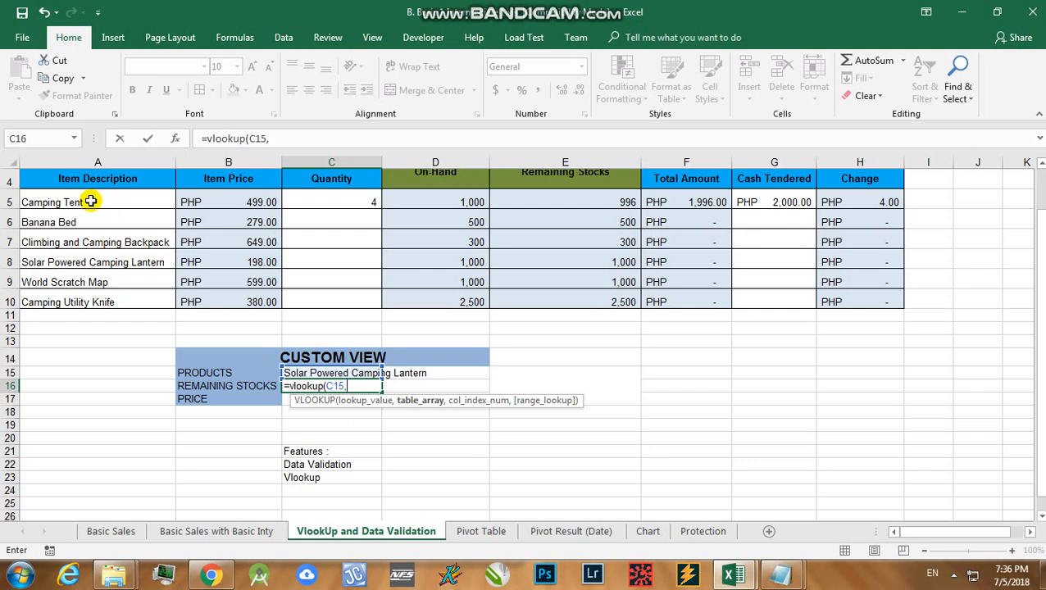
left_click_drag(90, 202, 860, 295)
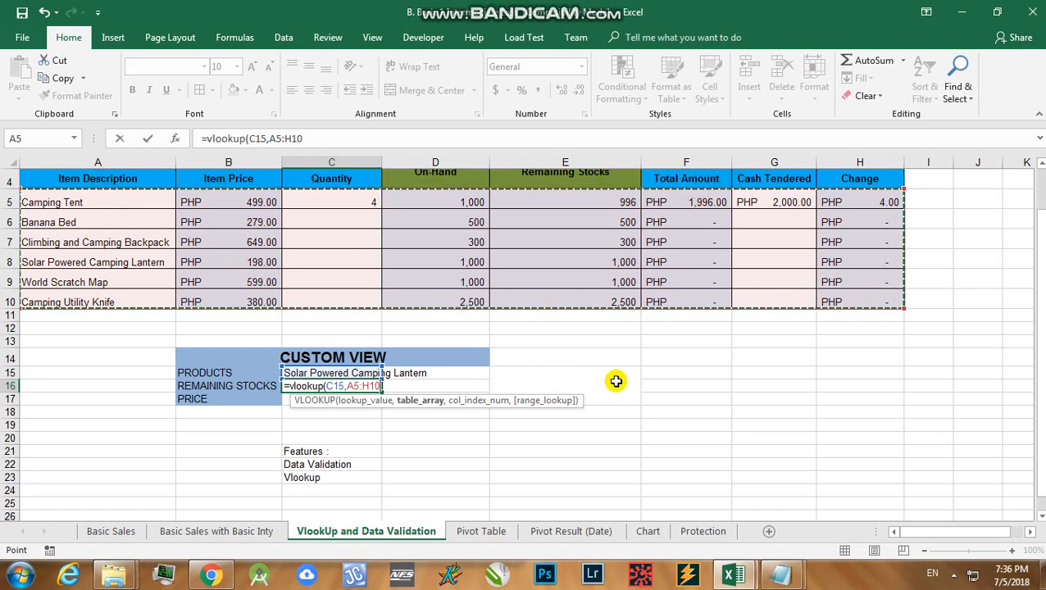
type(",5")
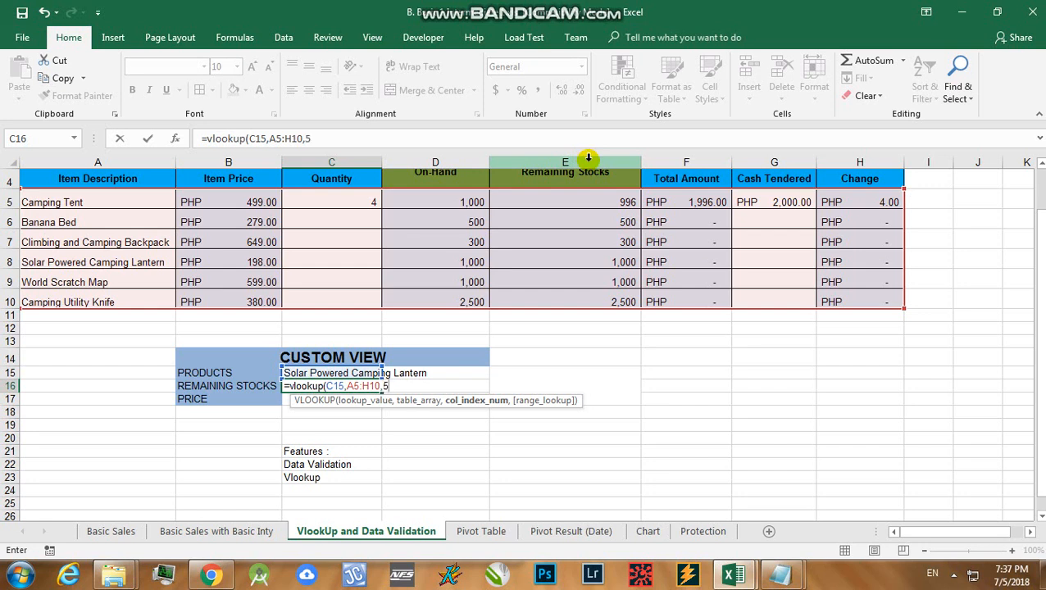
type(",")
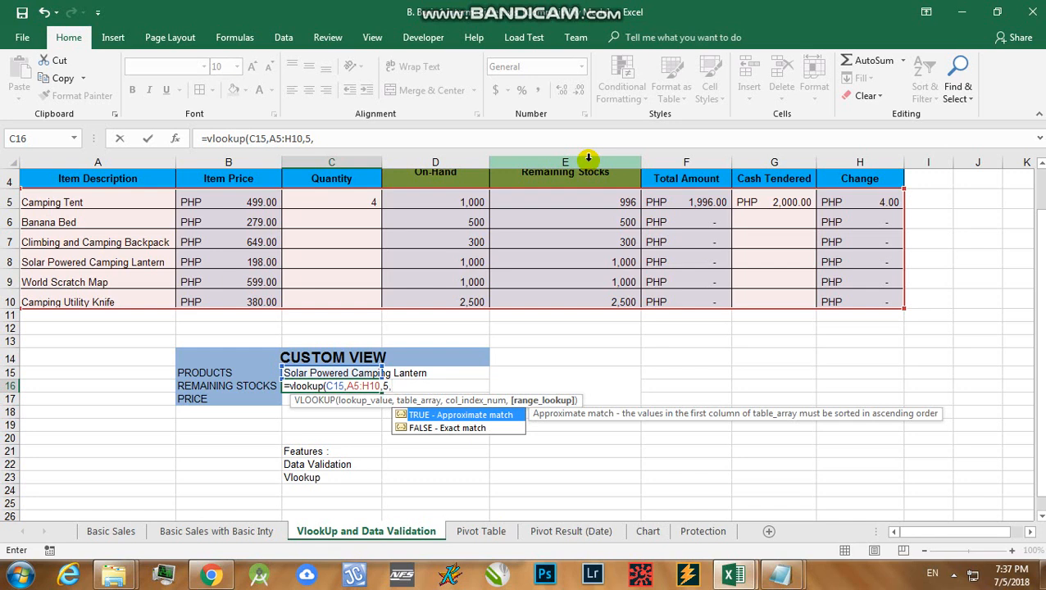
left_click(463, 427)
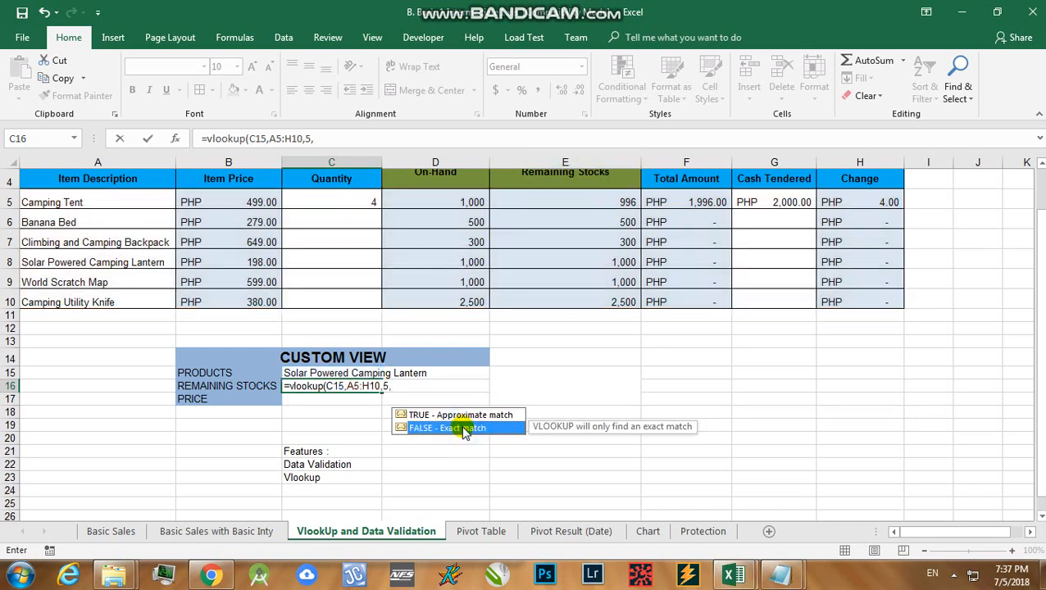
double_click(463, 427)
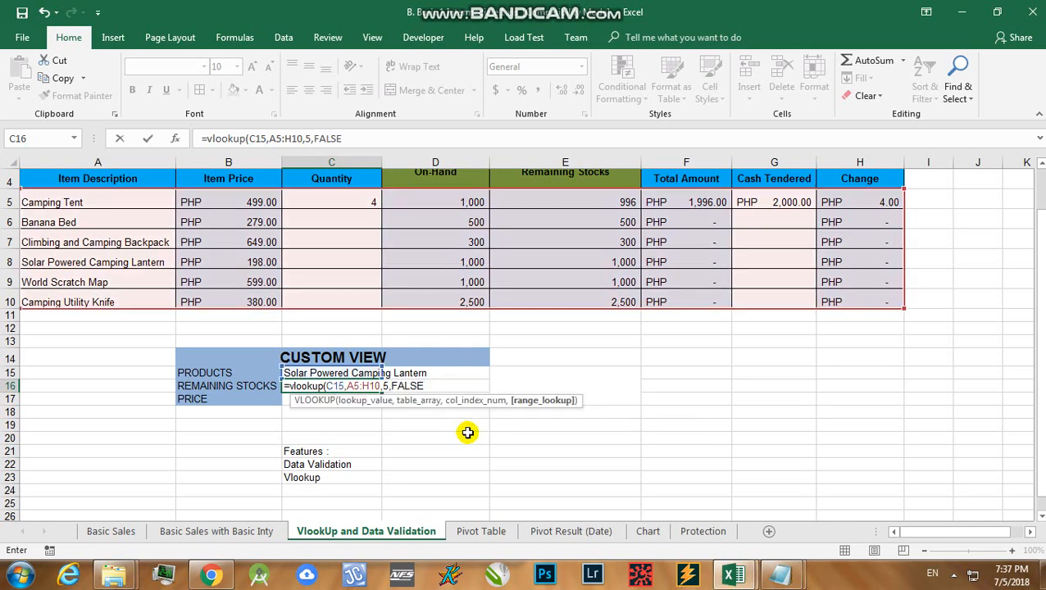
type(")")
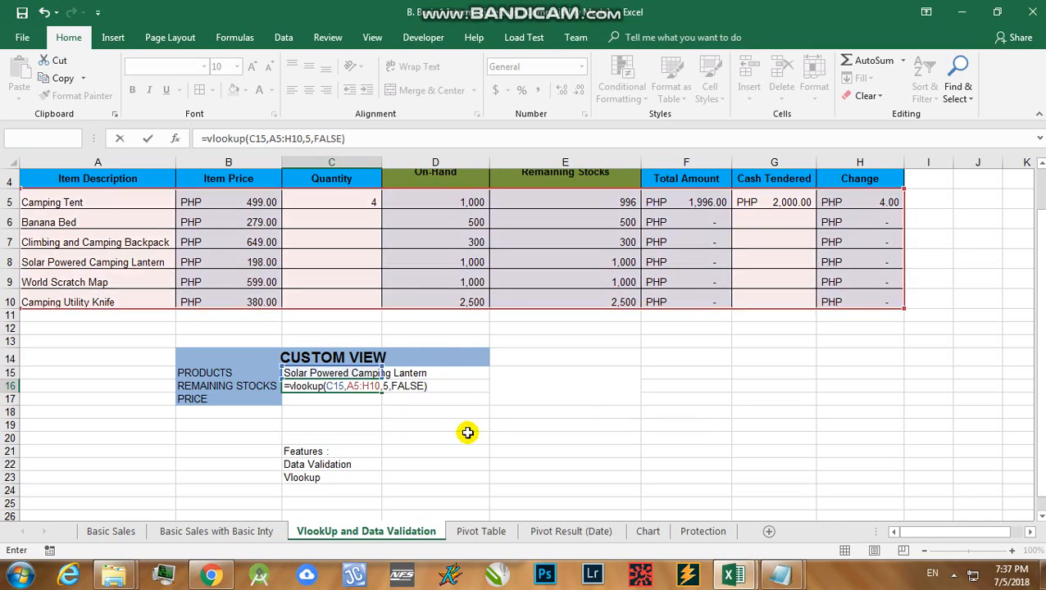
key("Return")
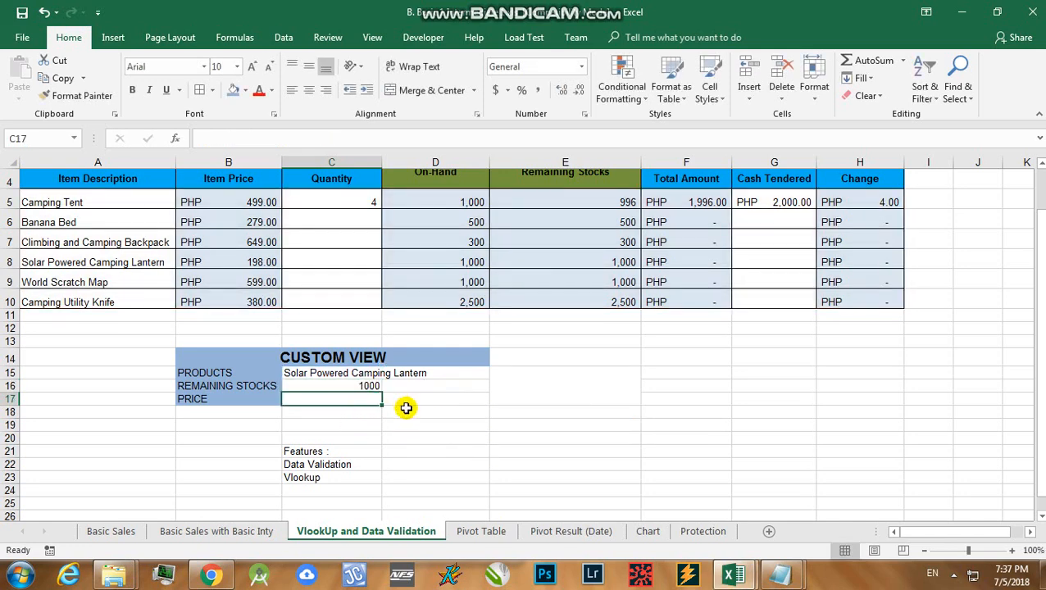
Choose Banana Bed in the C15 product dropdown and check the looked-up stock against its row in the inventory table
left_click(373, 373)
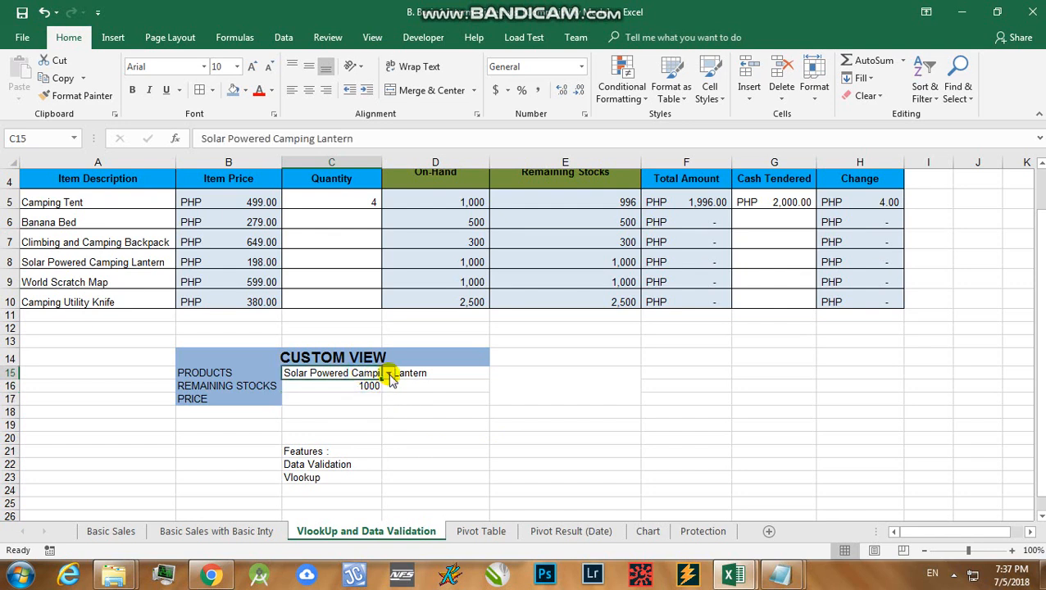
left_click(389, 374)
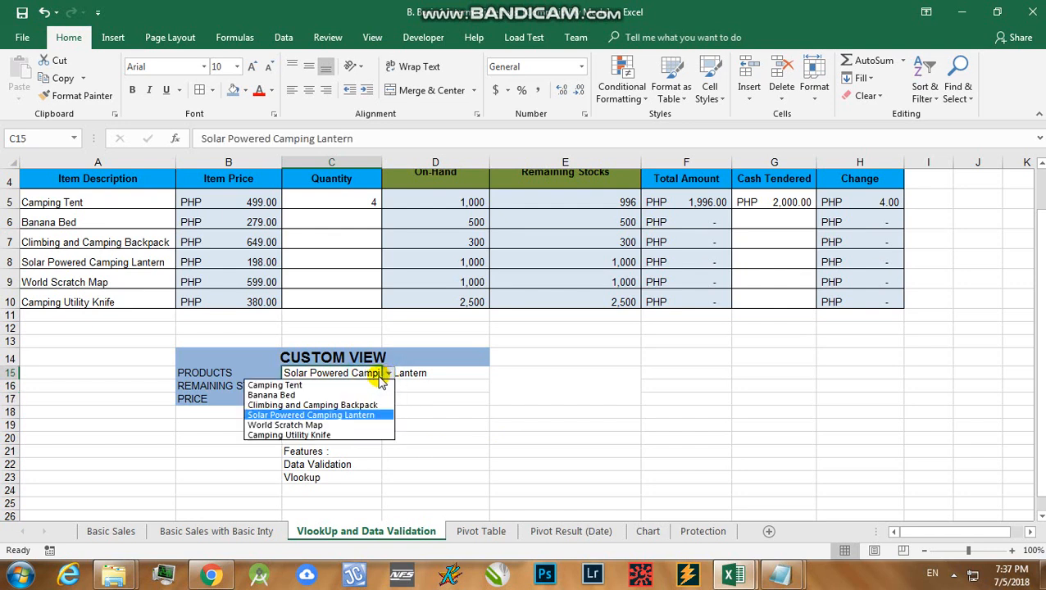
left_click(362, 395)
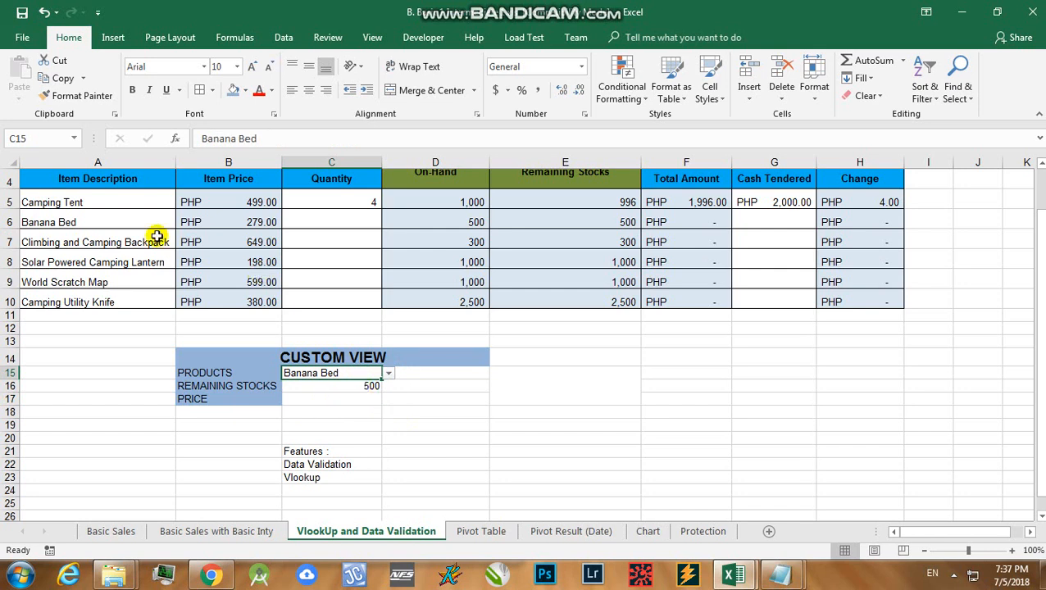
left_click(6, 222)
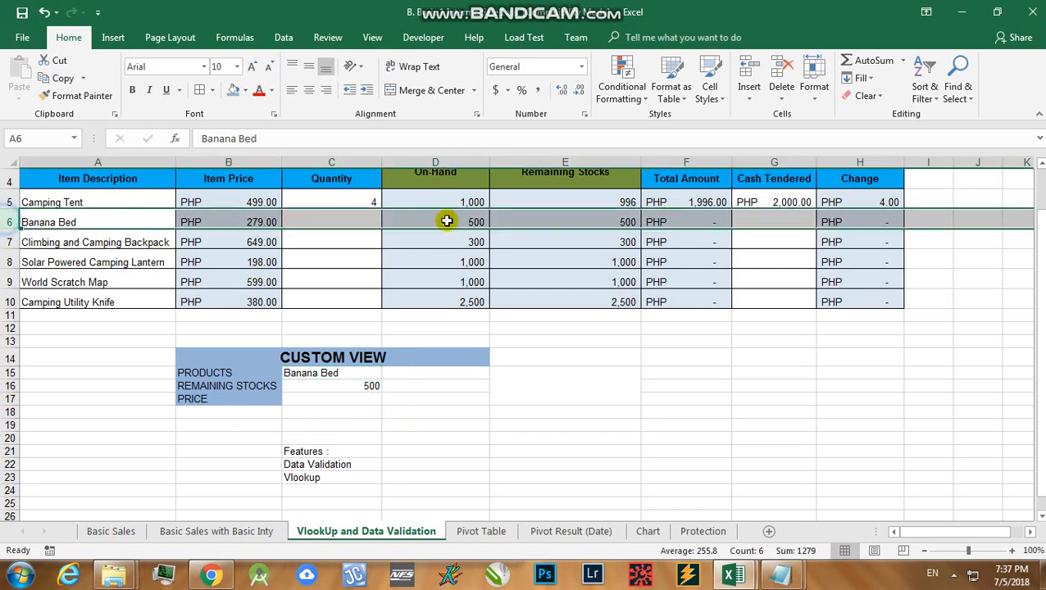
left_click(583, 221)
Choose World Scratch Map in the C15 product dropdown and compare the C16 result with its remaining stocks in row 9
left_click(365, 374)
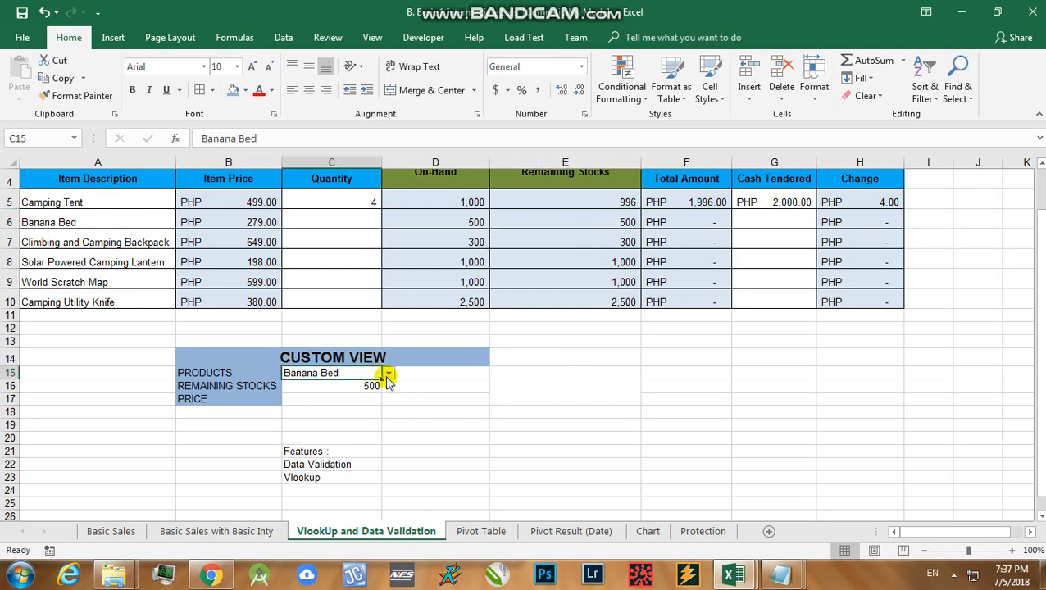
left_click(389, 373)
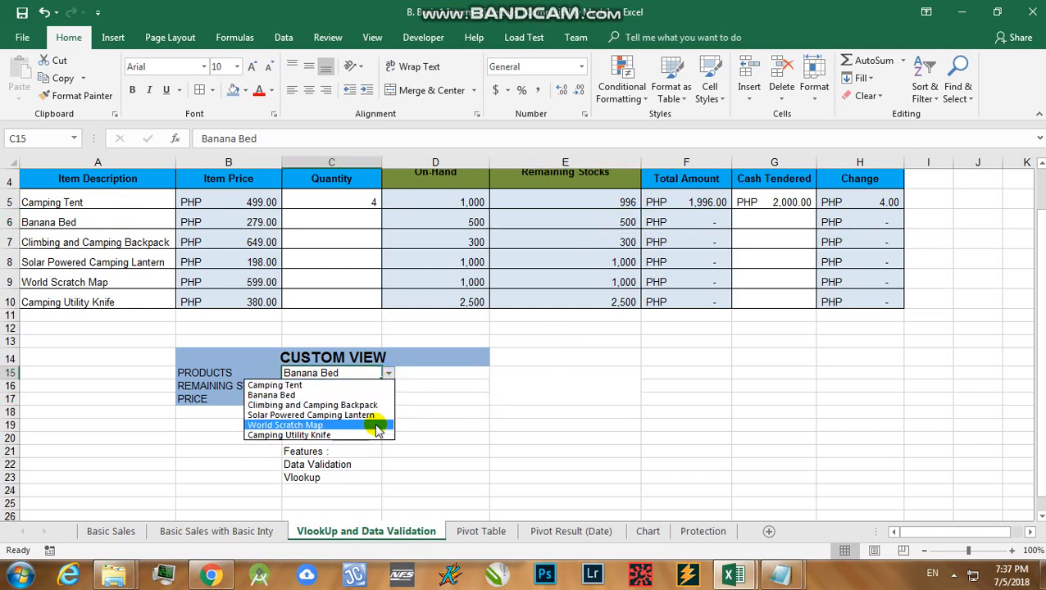
left_click(377, 426)
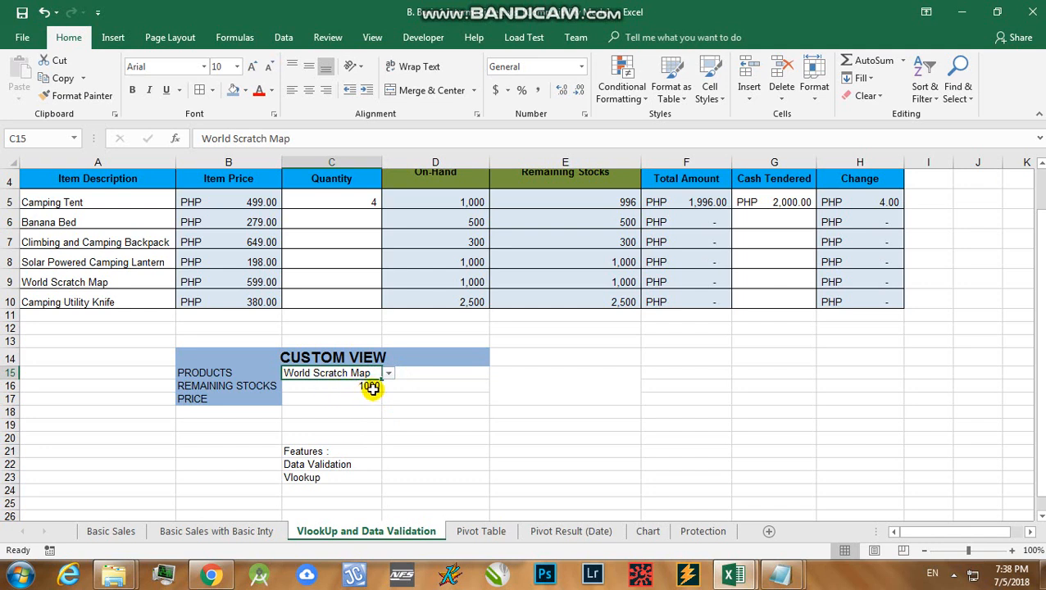
left_click(368, 386)
left_click(607, 261)
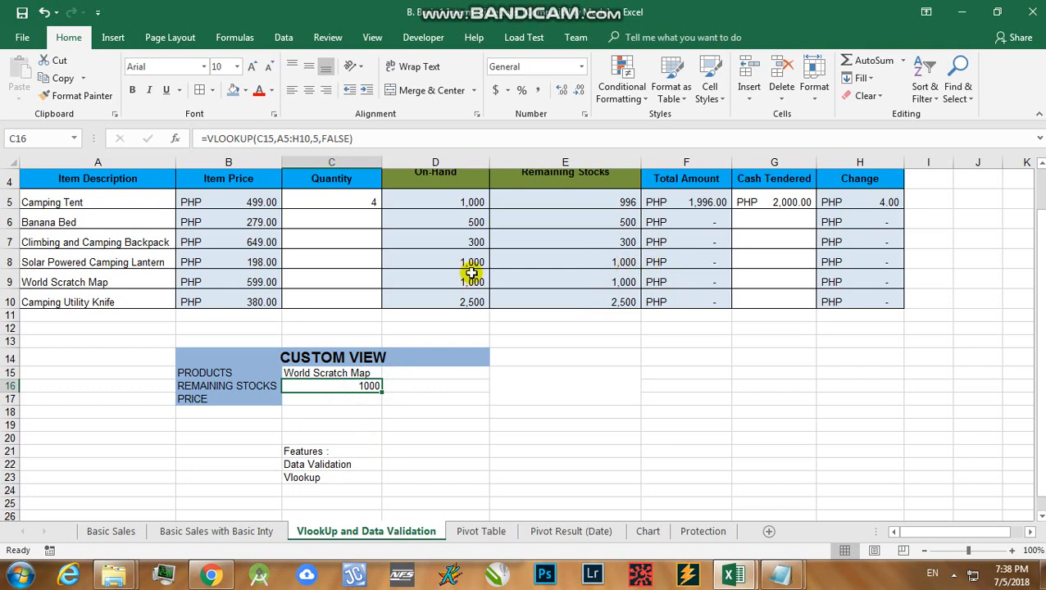
left_click(8, 281)
left_click(560, 282)
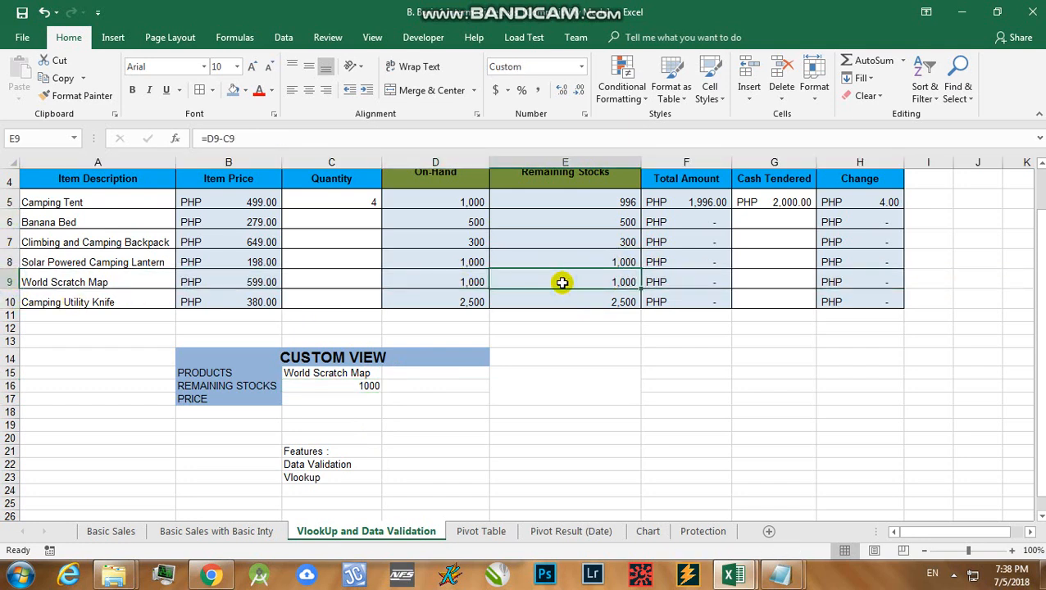
Enter =VLOOKUP(C15,A5:H10,2,FALSE) in C17 to return the selected product's price
left_click(354, 397)
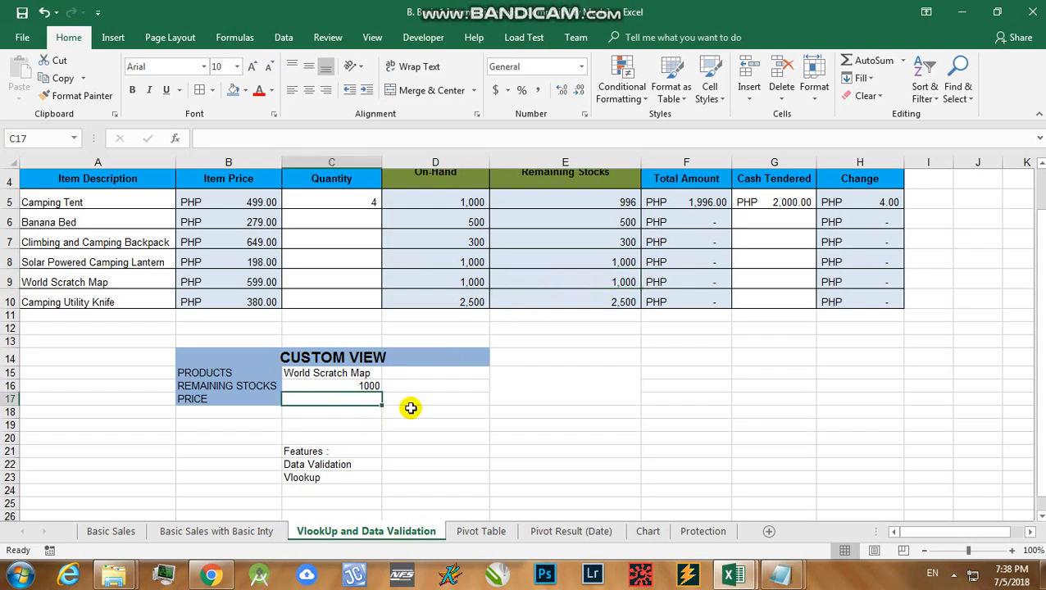
type("=vlook")
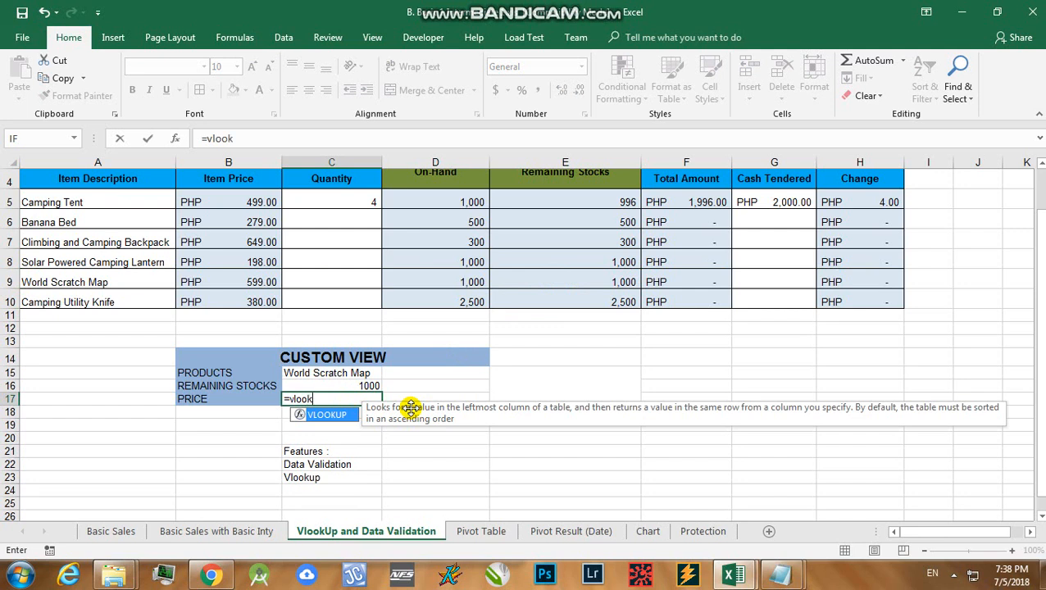
type("up(")
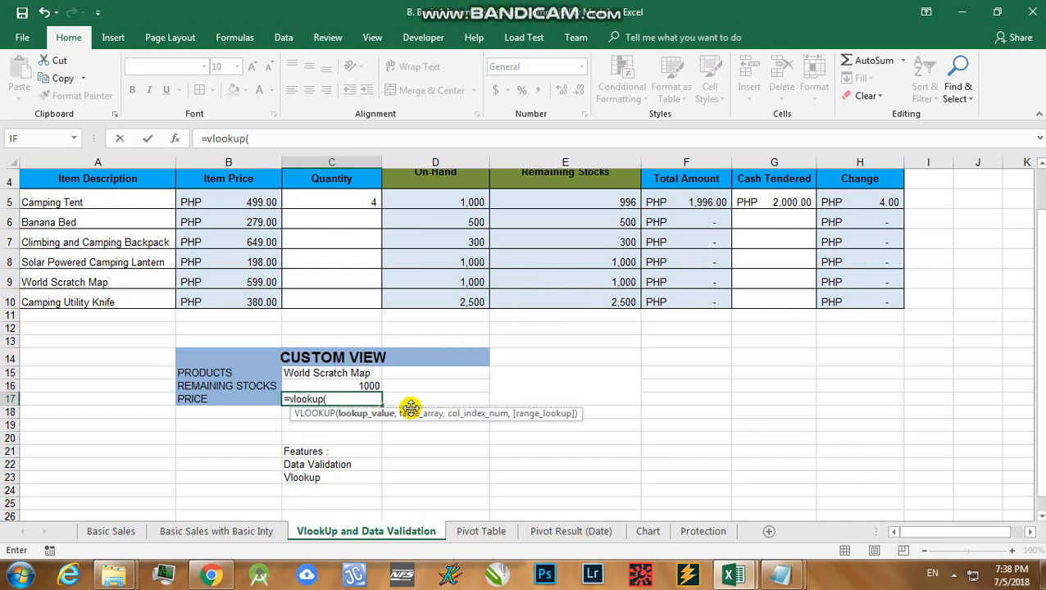
left_click(314, 373)
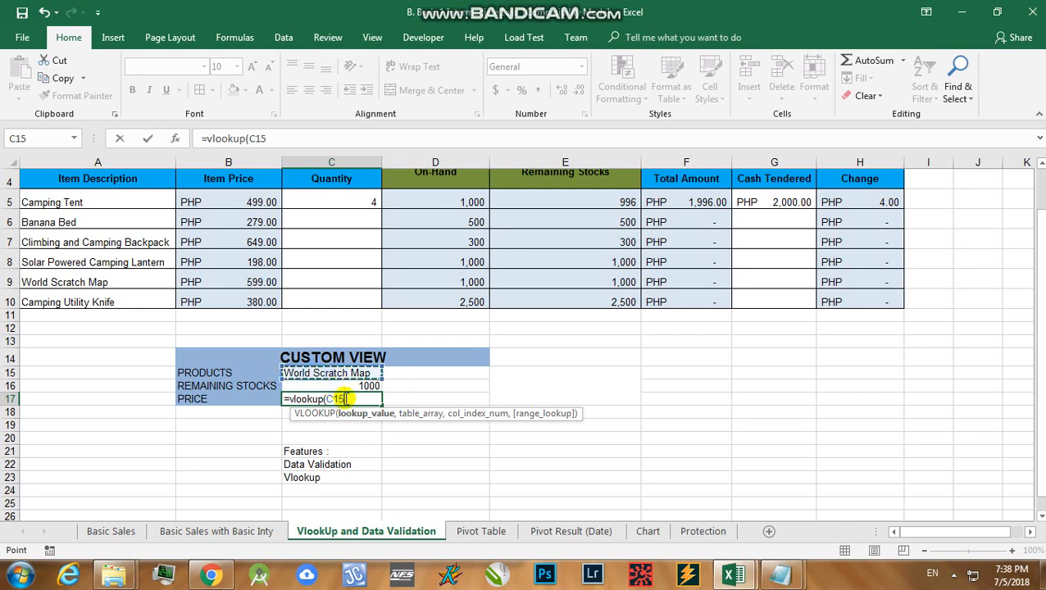
type(",")
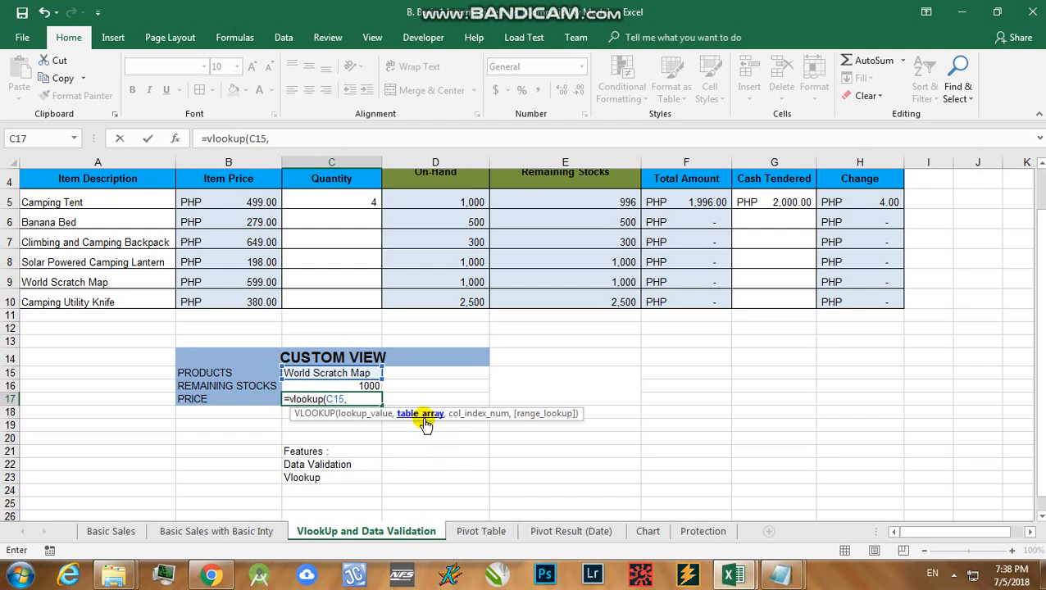
left_click_drag(64, 202, 850, 307)
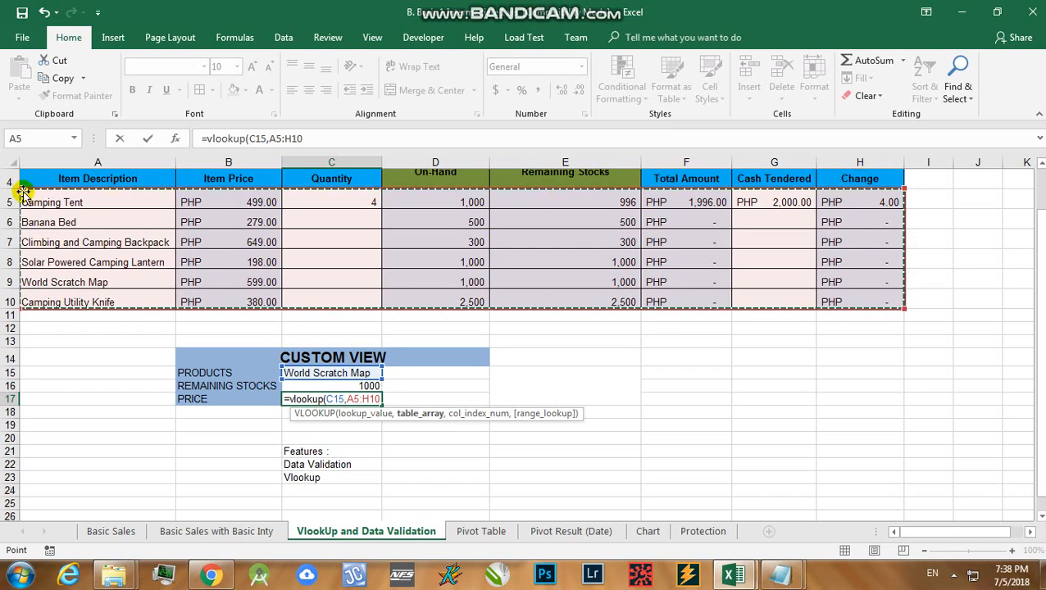
type(",2")
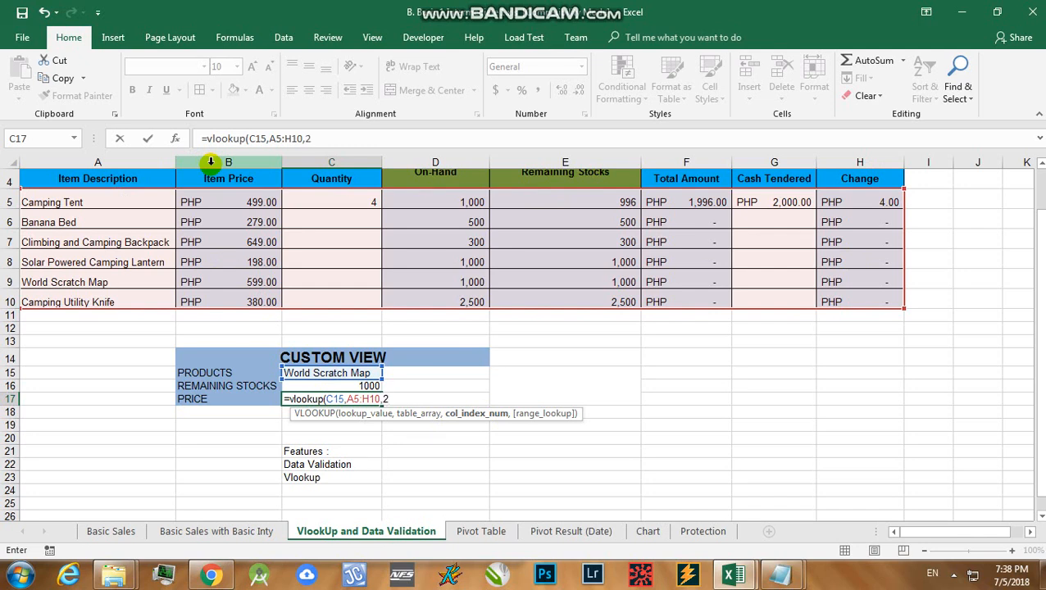
type(",")
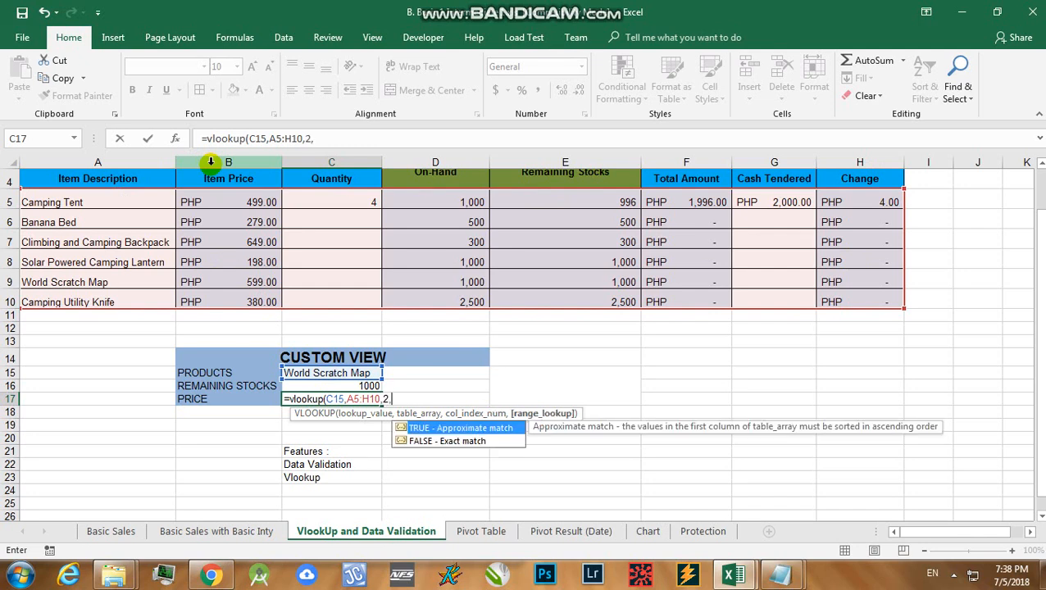
left_click(421, 442)
double_click(423, 442)
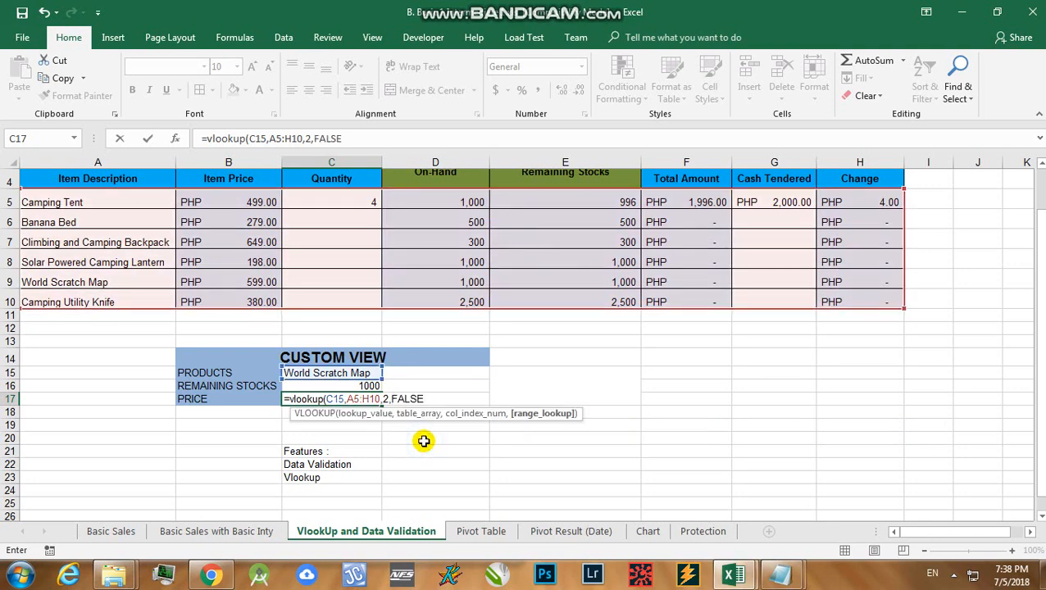
type(")")
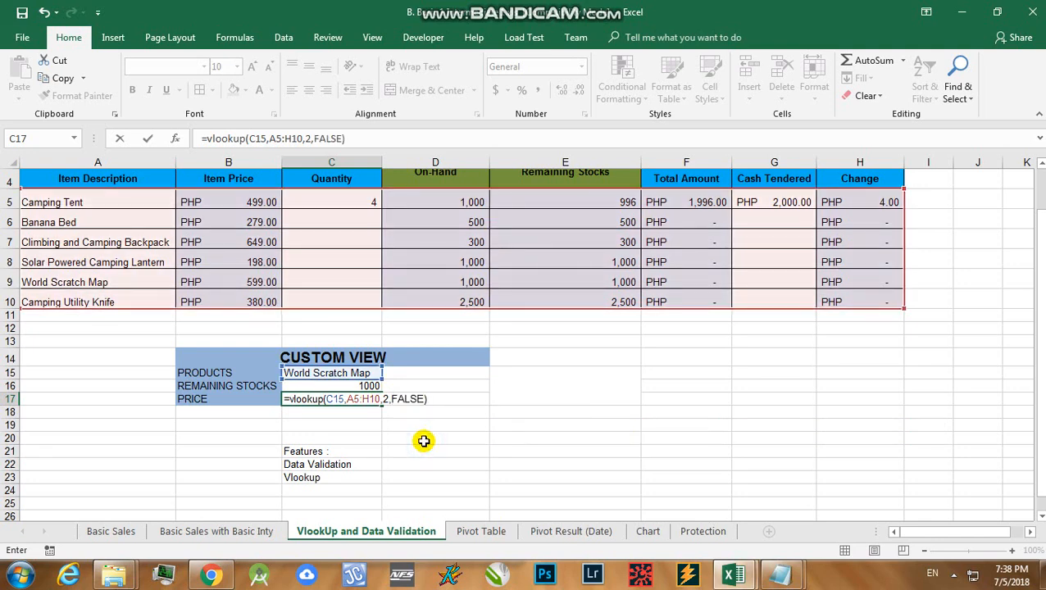
key("Return")
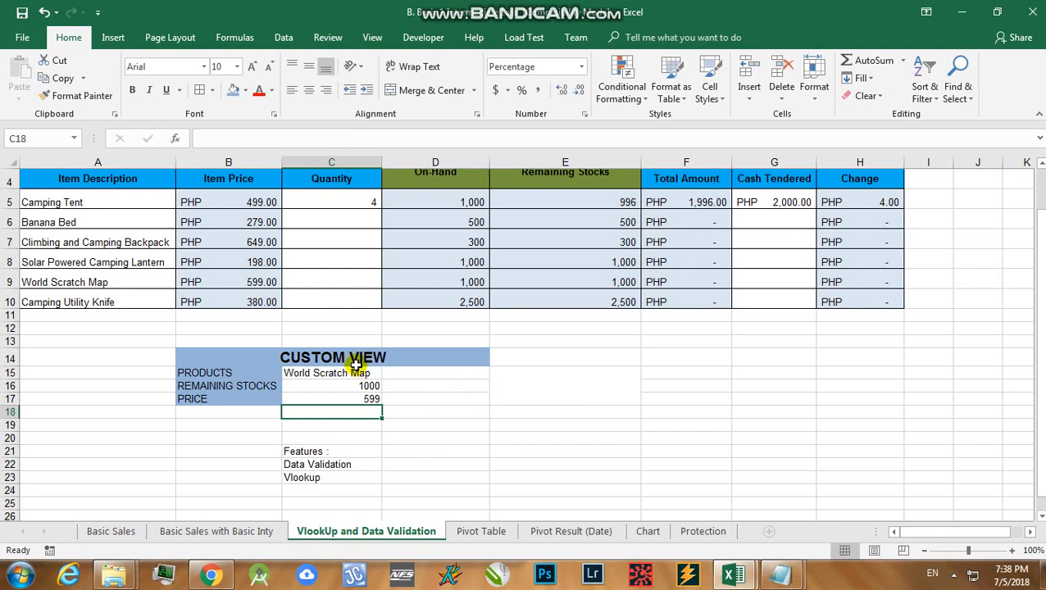
Choose Camping Utility Knife in the C15 product dropdown and check the looked-up values against its inventory row
left_click(373, 371)
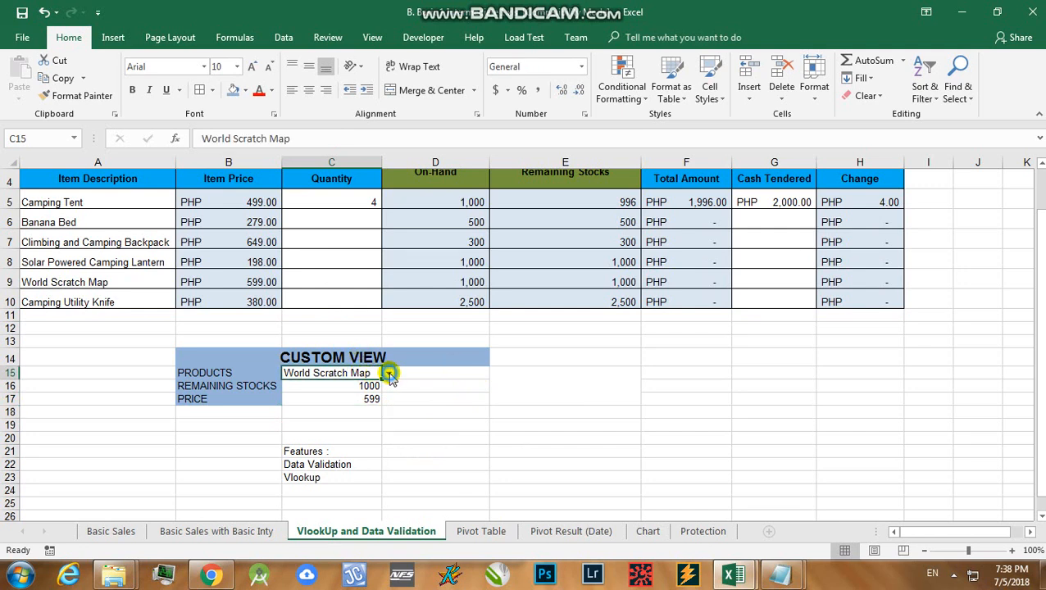
left_click(390, 374)
left_click(378, 434)
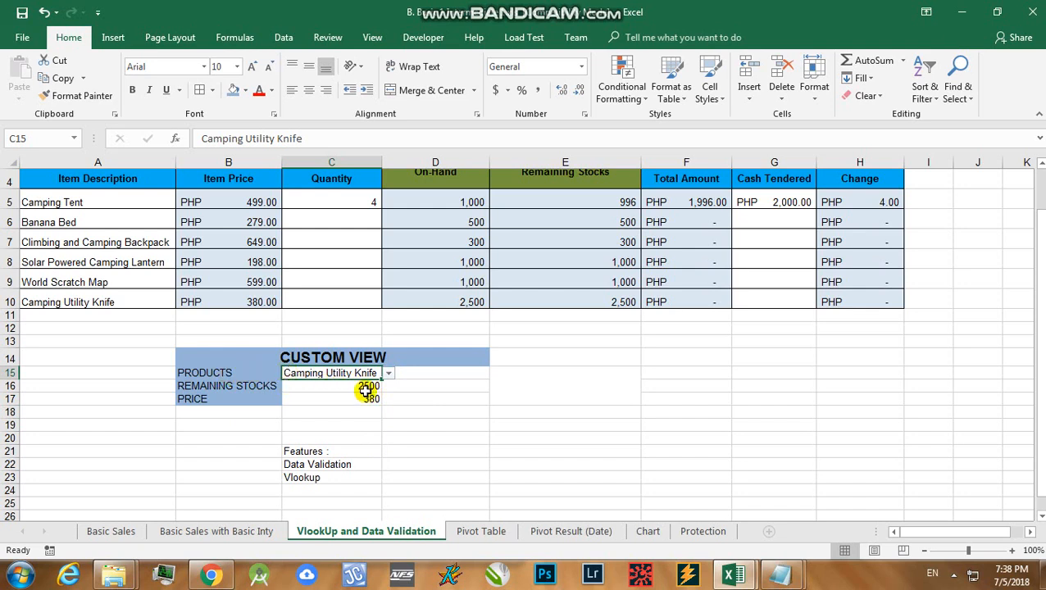
left_click(588, 300)
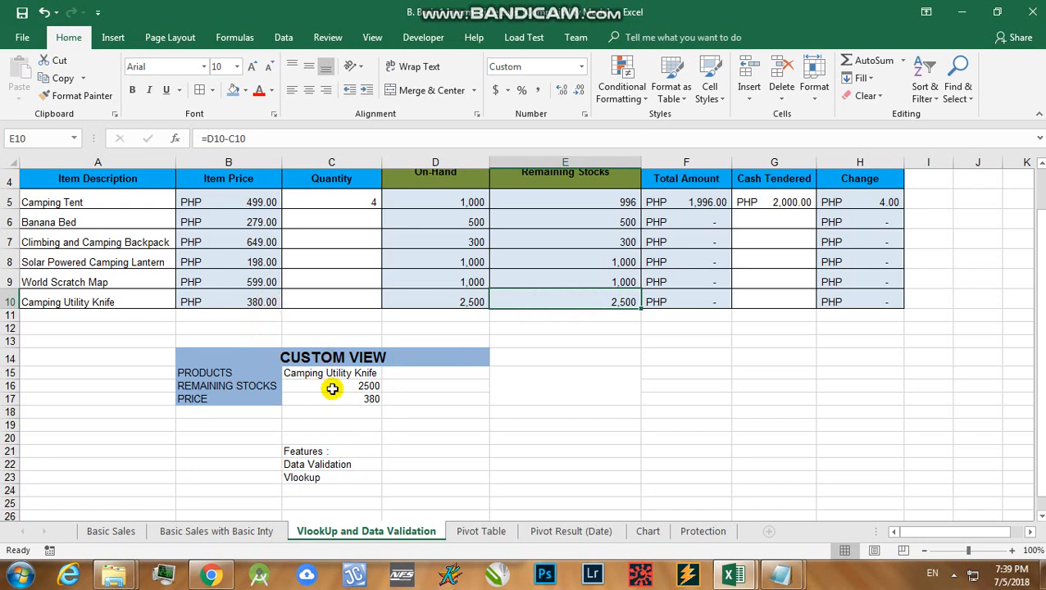
left_click(441, 433)
left_click(315, 464)
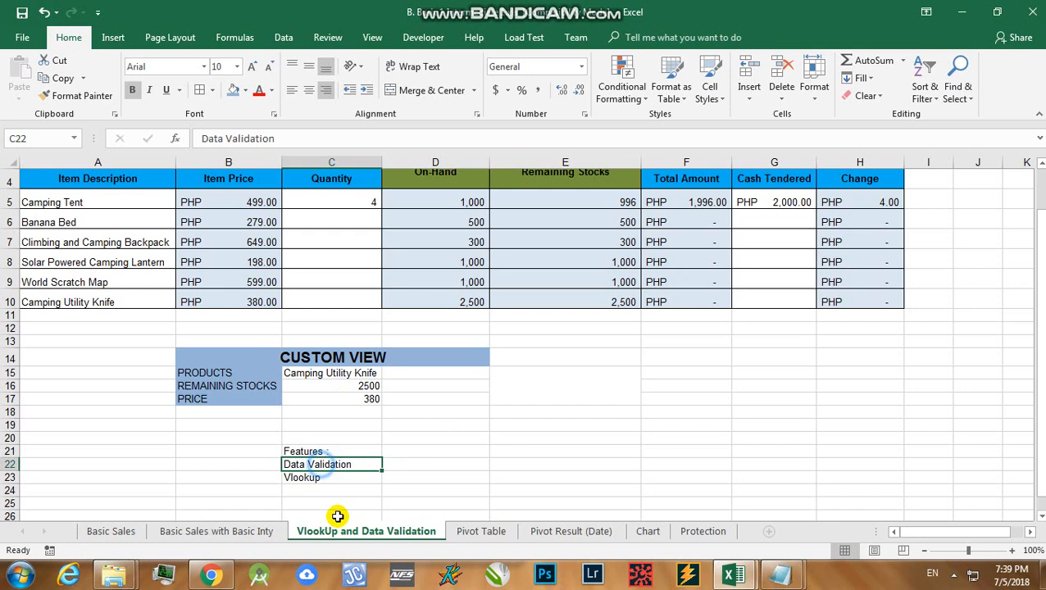
left_click(314, 477)
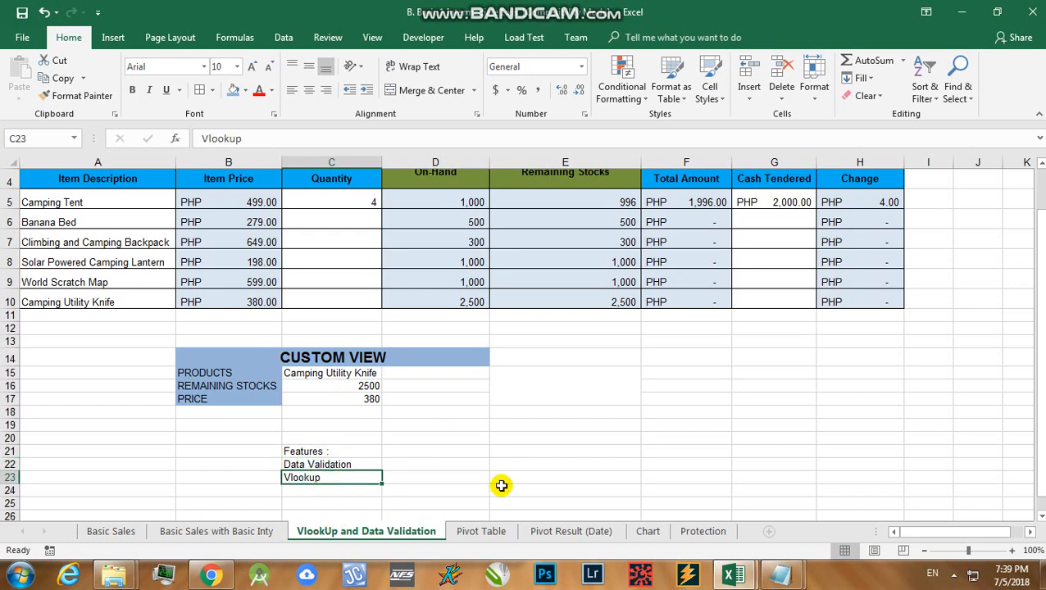